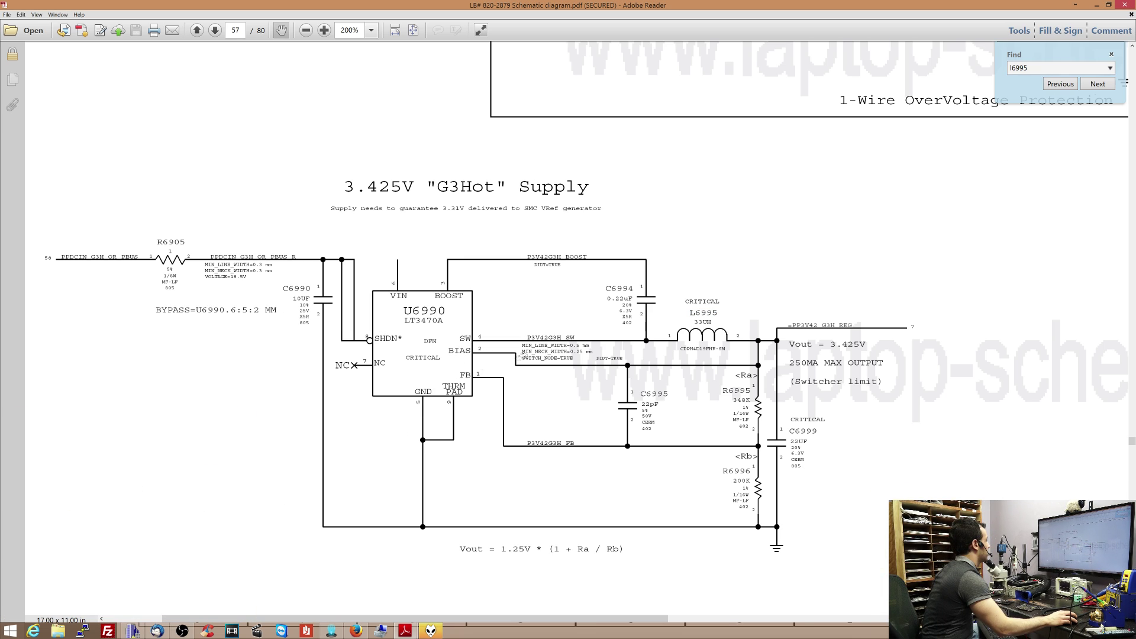
pyautogui.scroll(-1, 499, 373)
pyautogui.scroll(2, 499, 373)
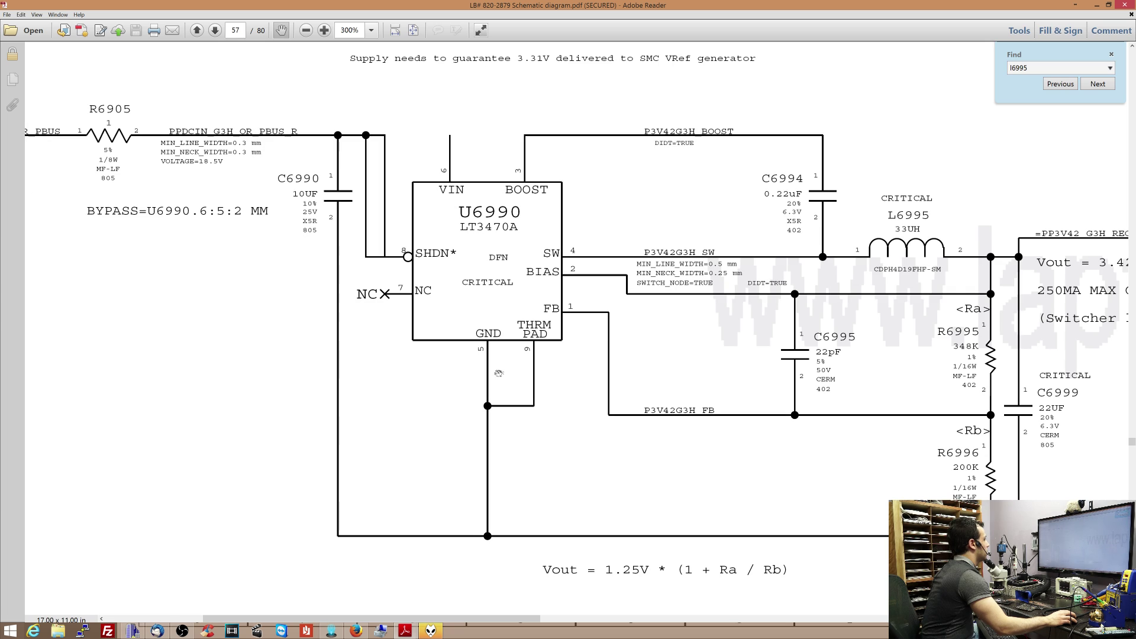
pyautogui.scroll(-1, 499, 373)
pyautogui.scroll(-1, 500, 373)
pyautogui.scroll(-1, 499, 372)
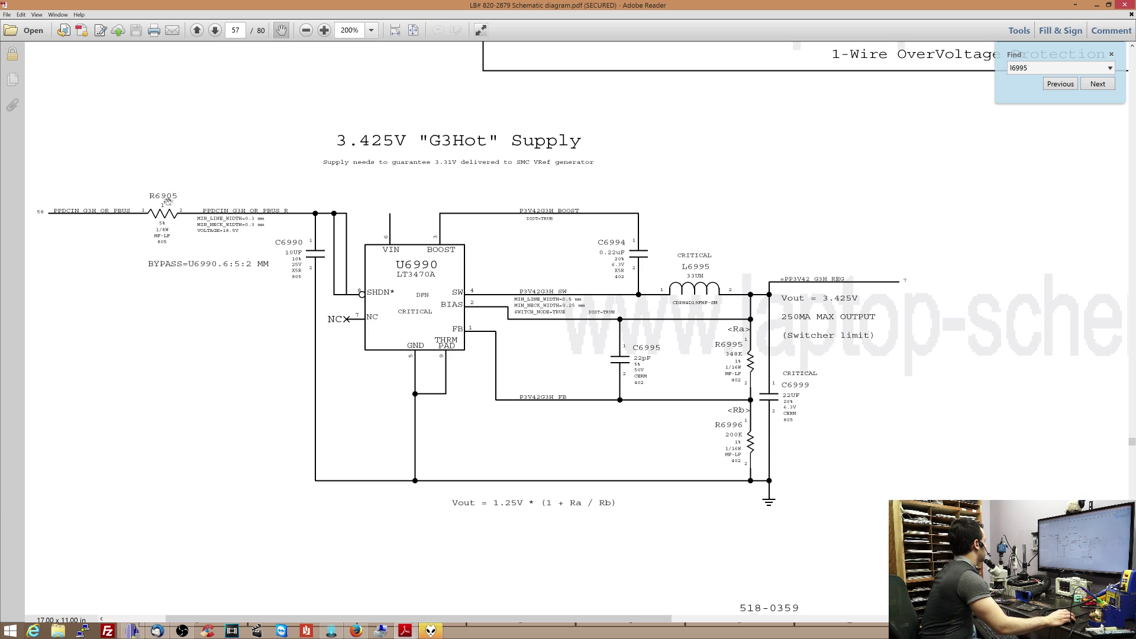
# Recentre the G3Hot supply circuit, refocus Reader, then bring the OBS recording window forward.
pyautogui.moveTo(168, 202)
pyautogui.mouseDown()
pyautogui.moveTo(171, 243)
pyautogui.moveTo(230, 263)
pyautogui.mouseUp()
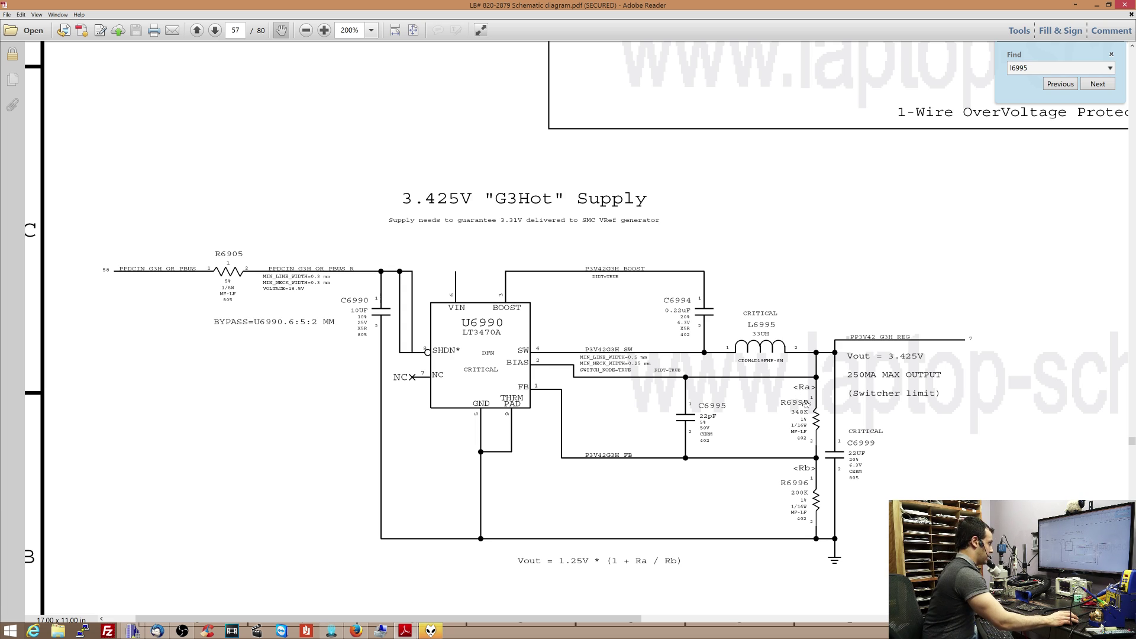
pyautogui.scroll(-1, 803, 419)
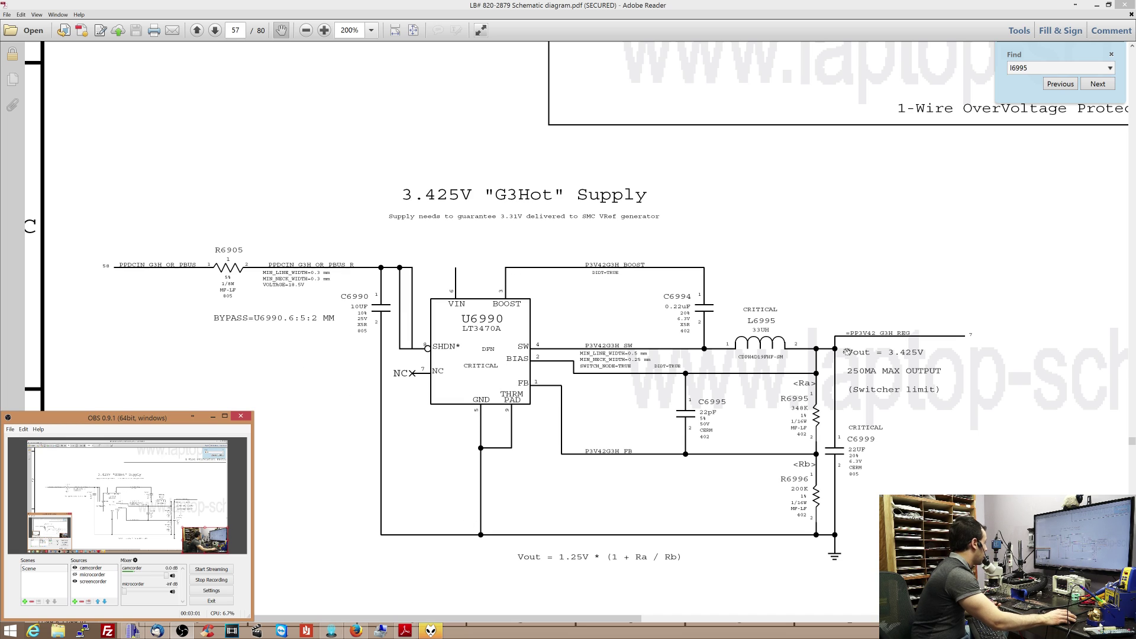
pyautogui.click(812, 343)
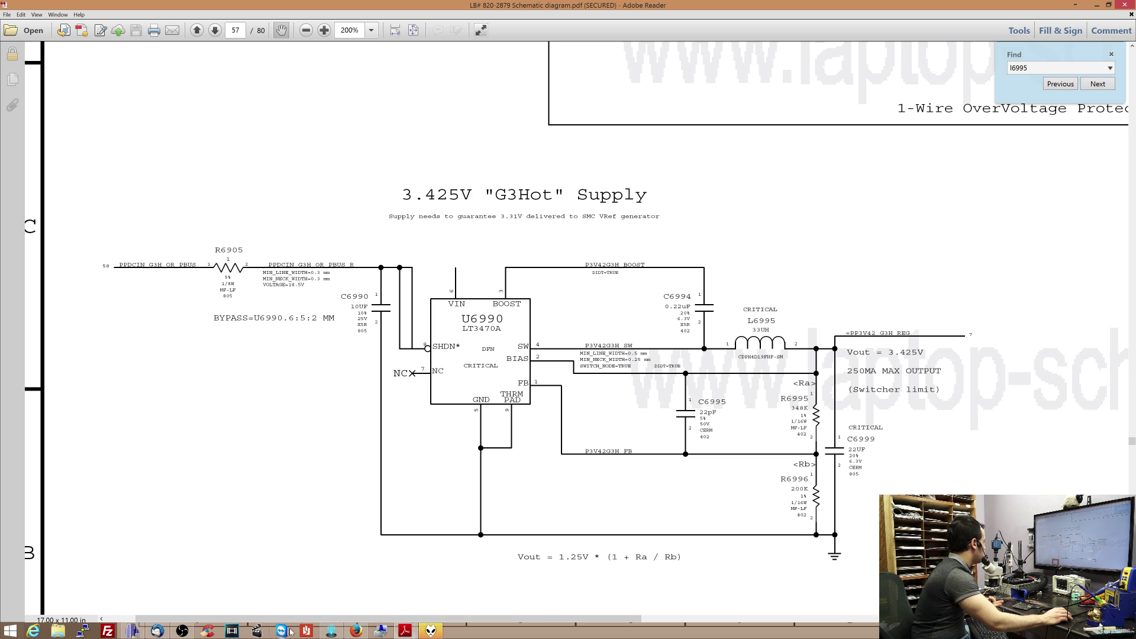
pyautogui.click(182, 630)
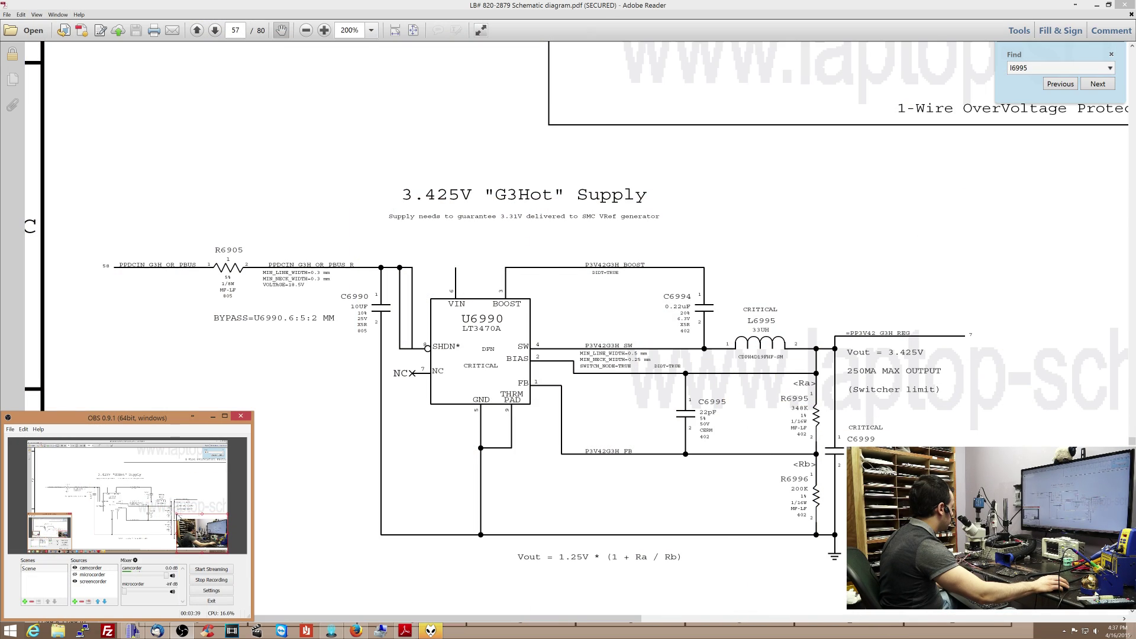
# Search for U7200 and frame its TPS51125 regulator circuit on page 59.
pyautogui.hotkey('ctrl', 'f')
pyautogui.write('u7200')
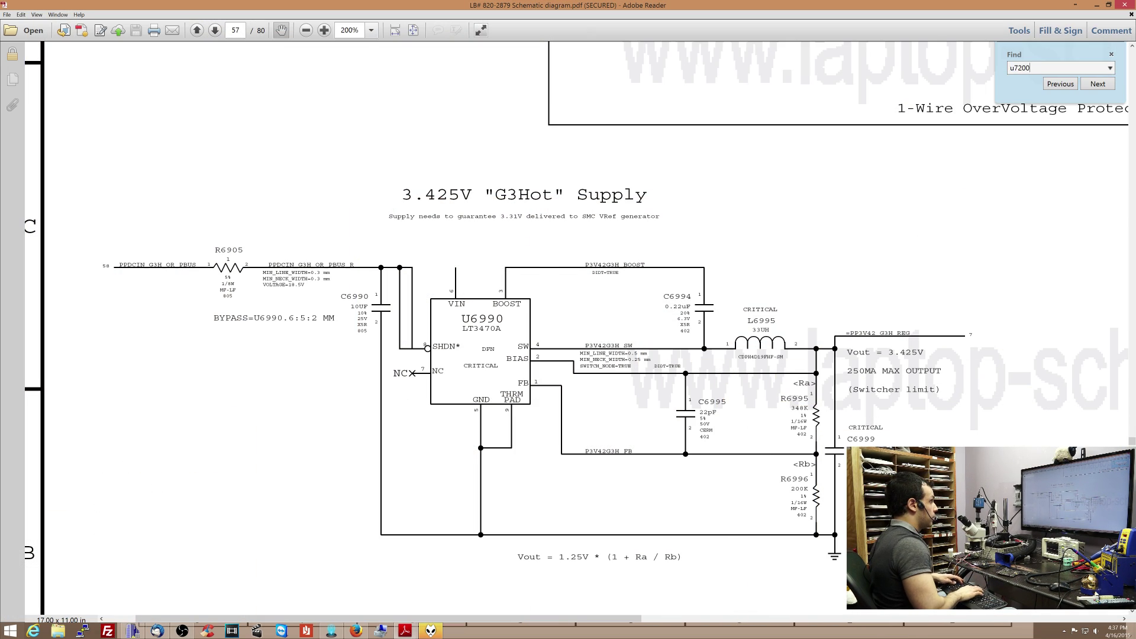
pyautogui.press('Return')
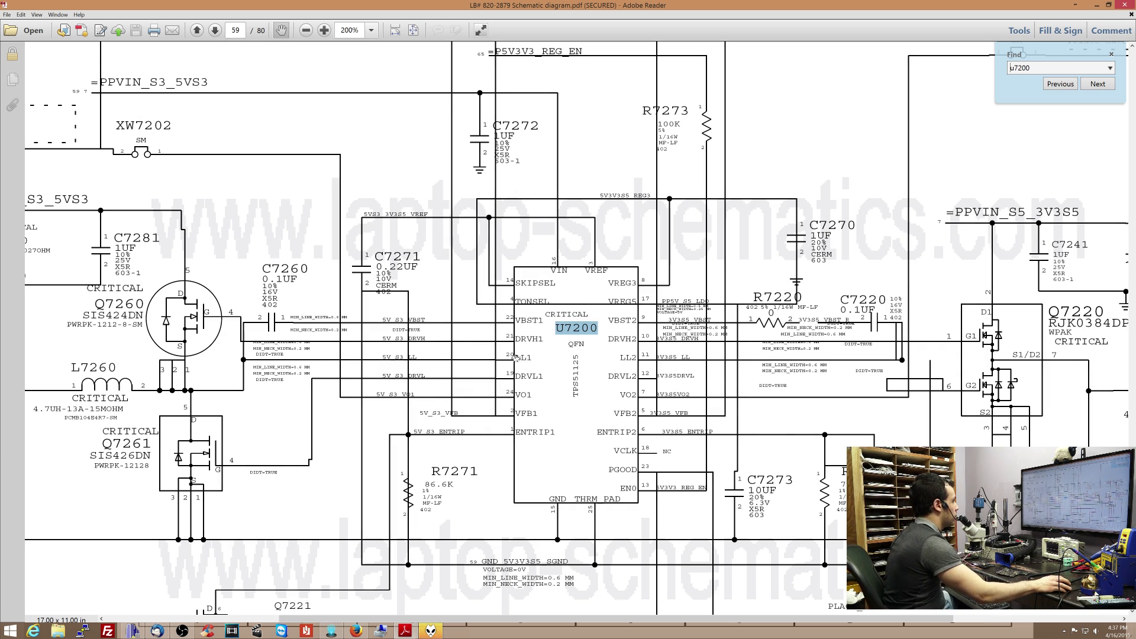
pyautogui.hotkey('ctrl', '-')
pyautogui.hotkey('ctrl', '-')
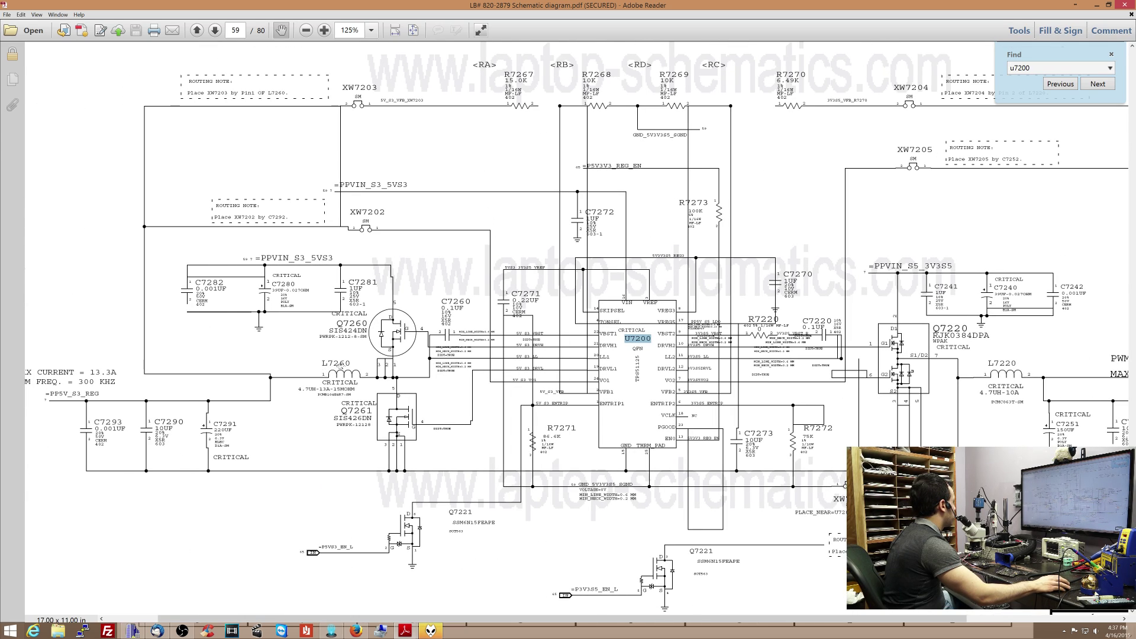
pyautogui.moveTo(710, 267); pyautogui.dragTo(533, 282)
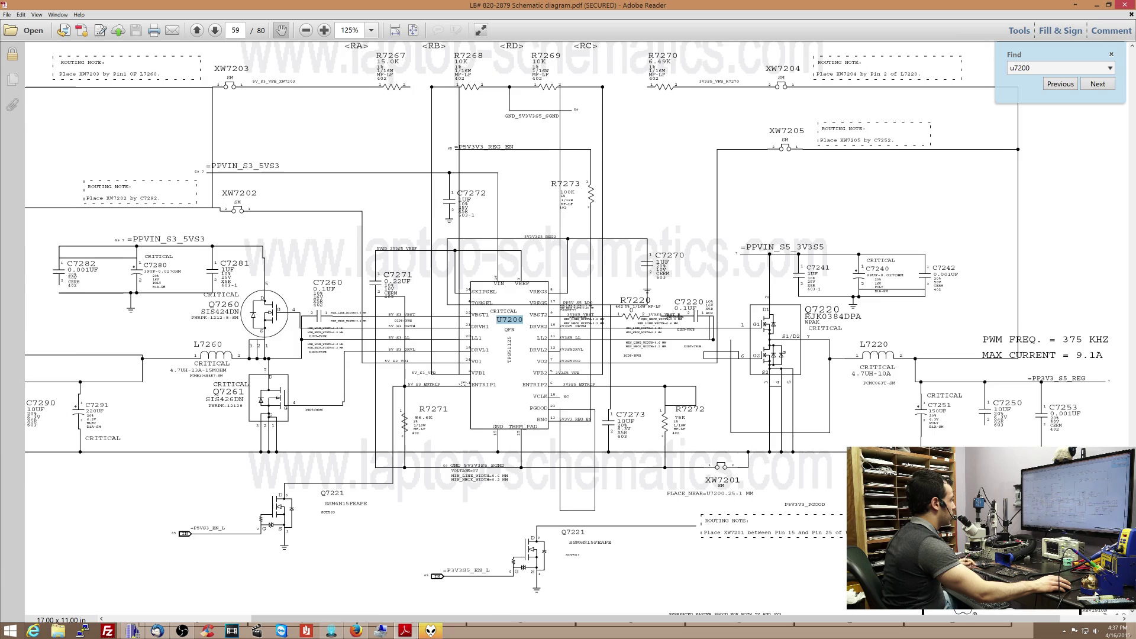
pyautogui.moveTo(409, 422); pyautogui.dragTo(462, 373)
pyautogui.scroll(3, 490, 390)
pyautogui.scroll(3, 490, 390)
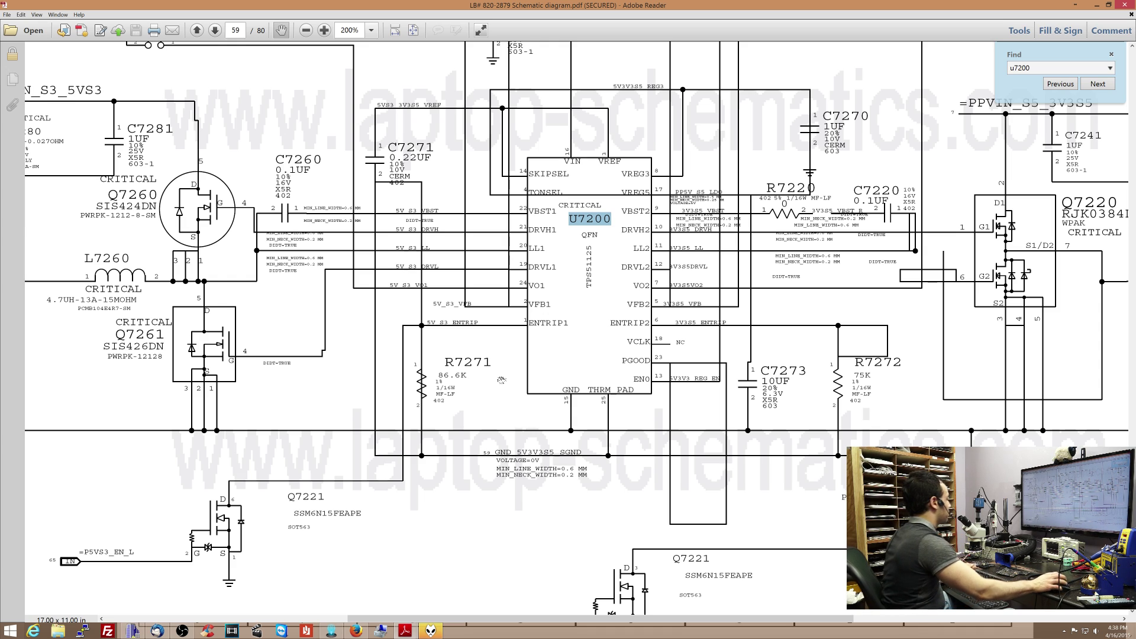
pyautogui.click(587, 326)
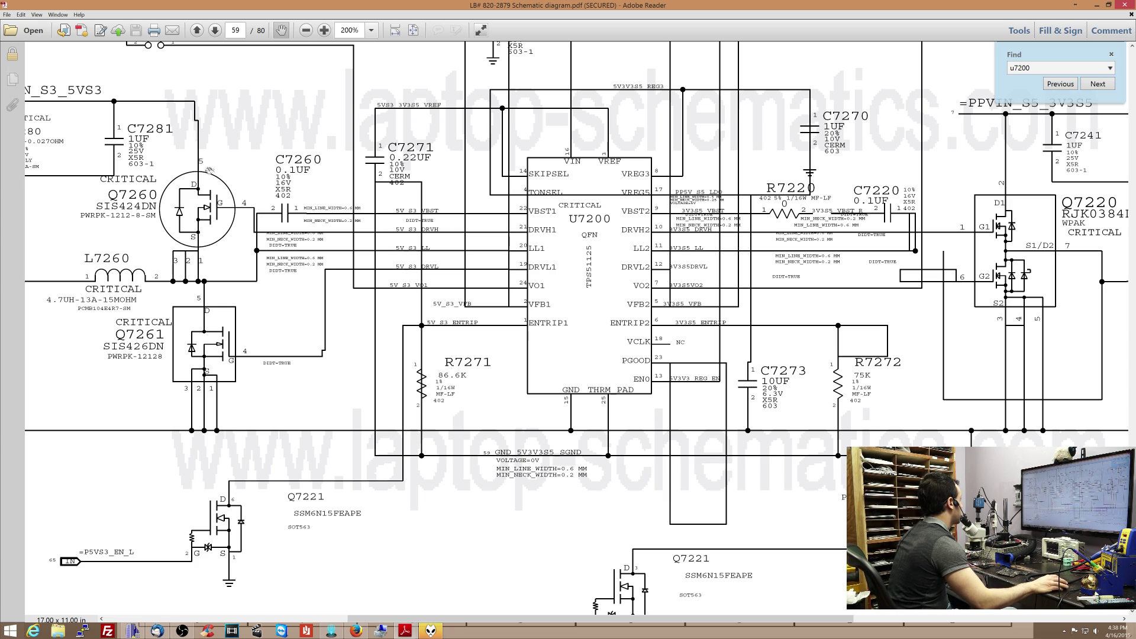
# Pan across the 5V S3 stage and L7260 to the P5VS3_EN_L enable signal.
pyautogui.moveTo(170, 203); pyautogui.dragTo(369, 348)
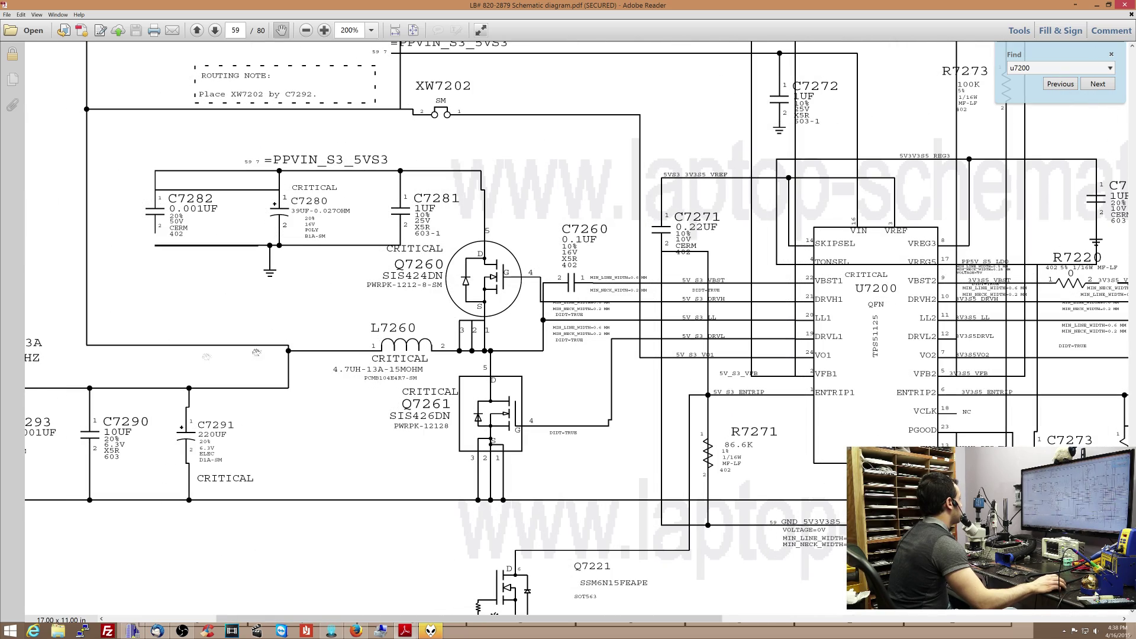
pyautogui.moveTo(471, 355); pyautogui.dragTo(753, 287)
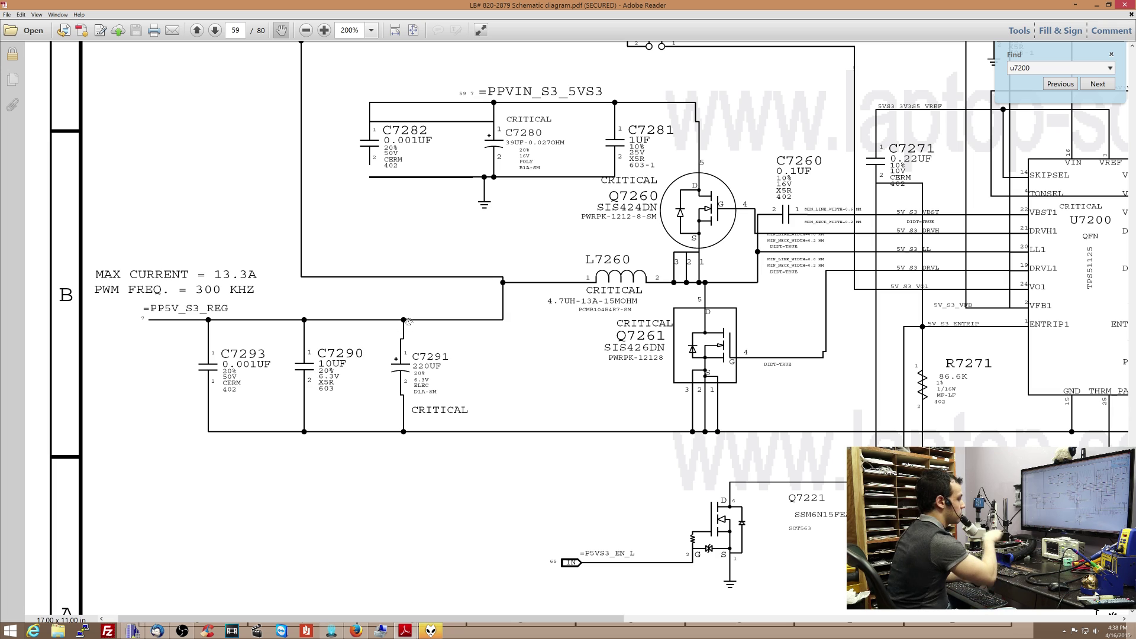
pyautogui.moveTo(689, 261); pyautogui.dragTo(500, 250)
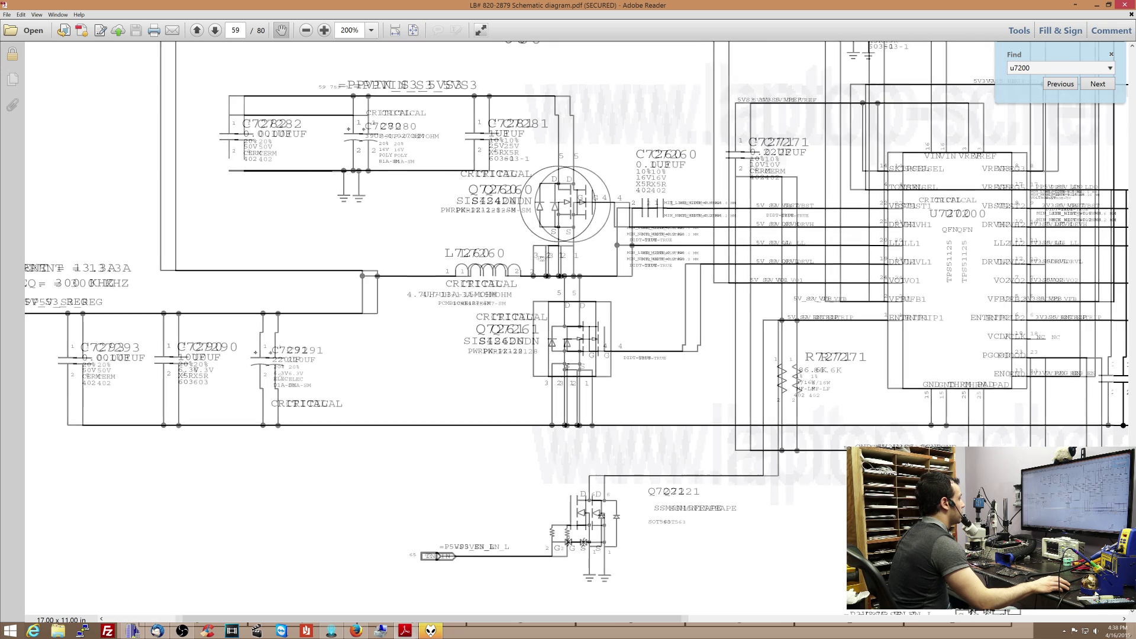
pyautogui.moveTo(712, 458); pyautogui.dragTo(511, 416)
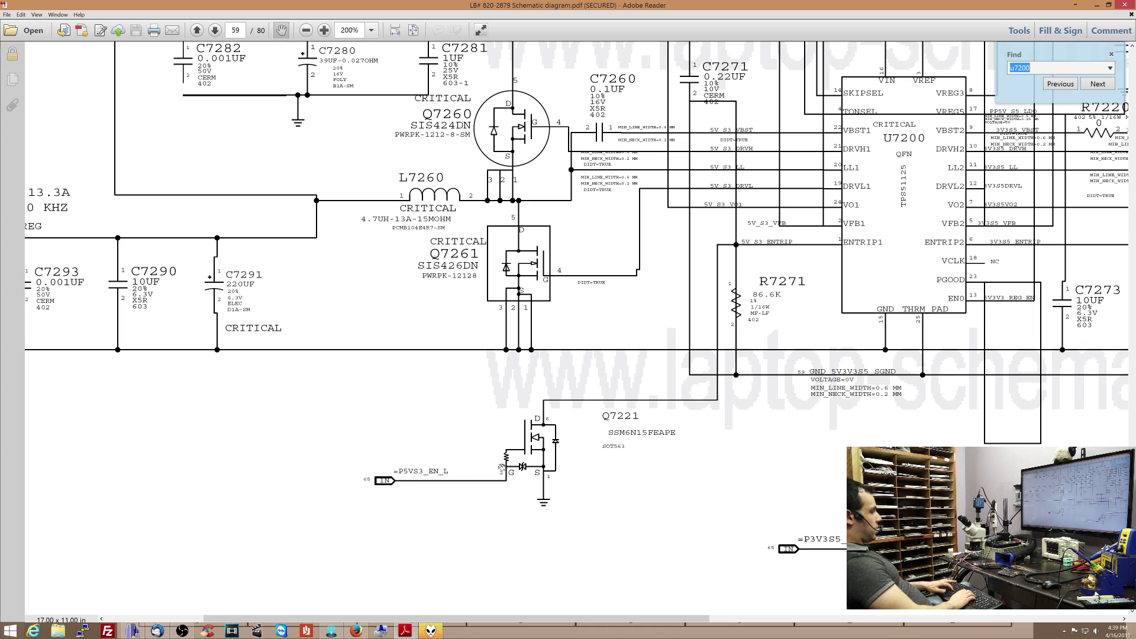
# Search P5VS3_EN_L to reach page 65's S3 Rail Enables, then search PM_SLP_S4_L.
pyautogui.hotkey('ctrl', 'f')
pyautogui.write('p5')
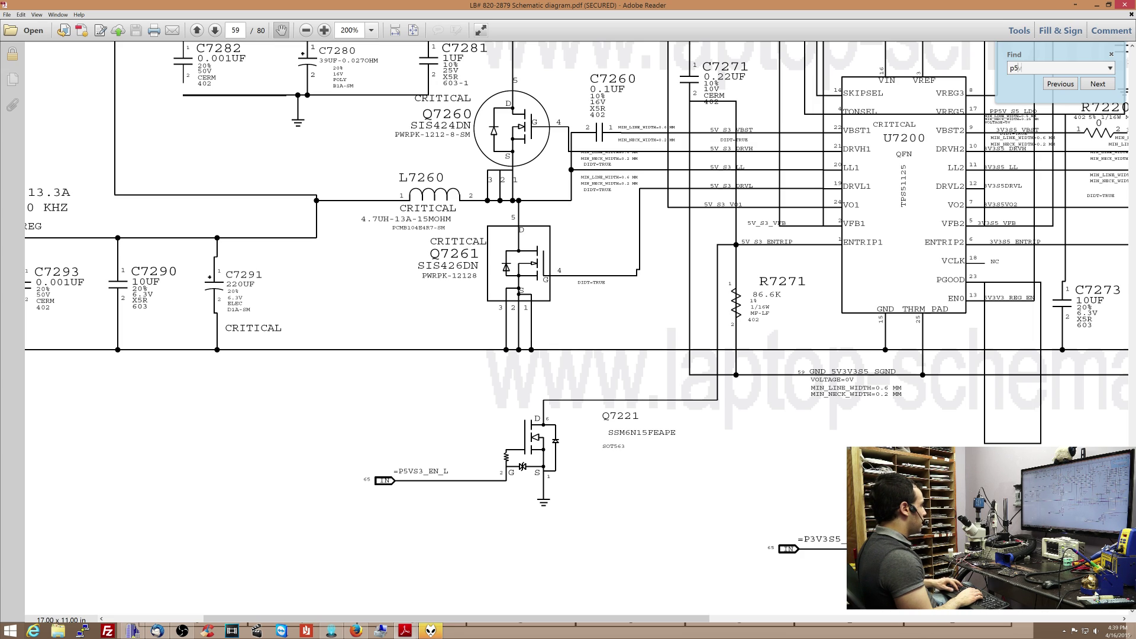
pyautogui.write('vs3_en_l')
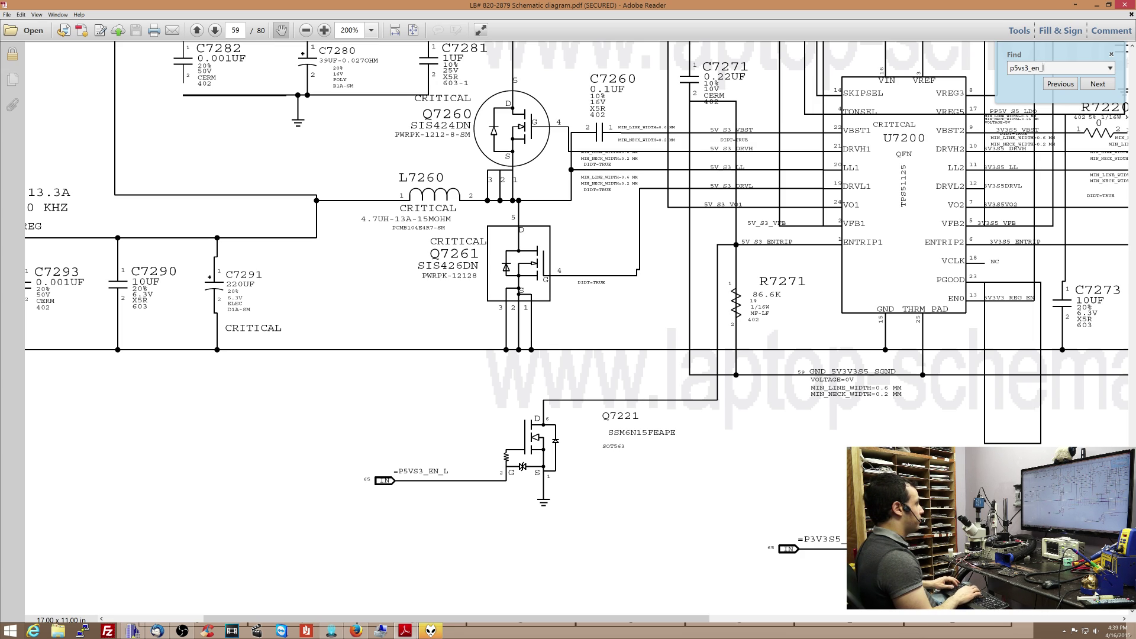
pyautogui.press('Return')
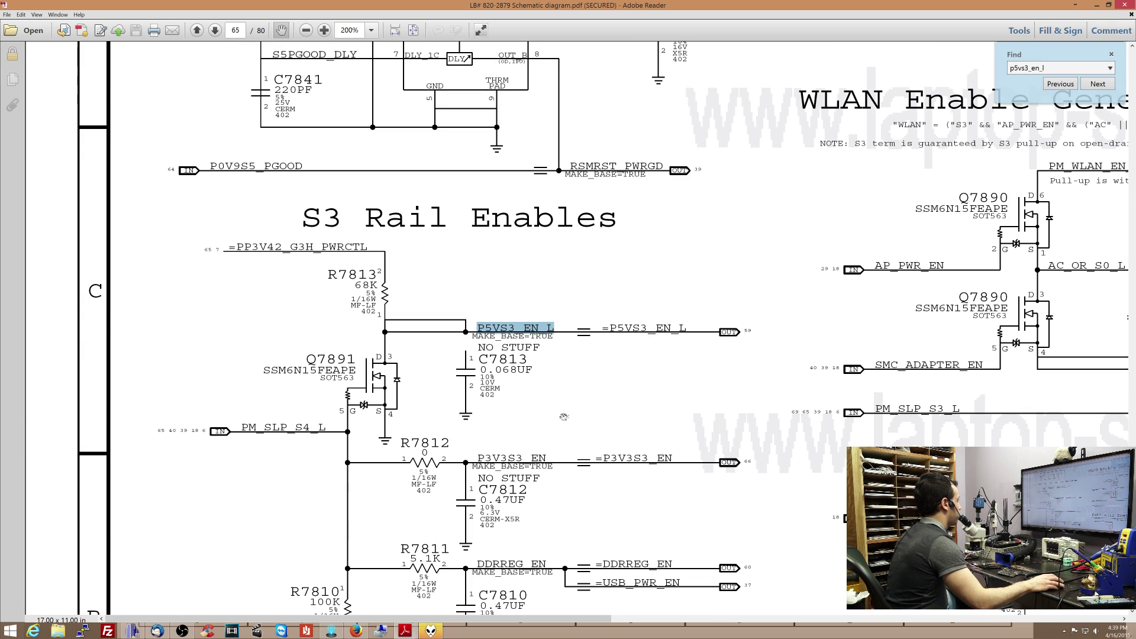
pyautogui.press('Return')
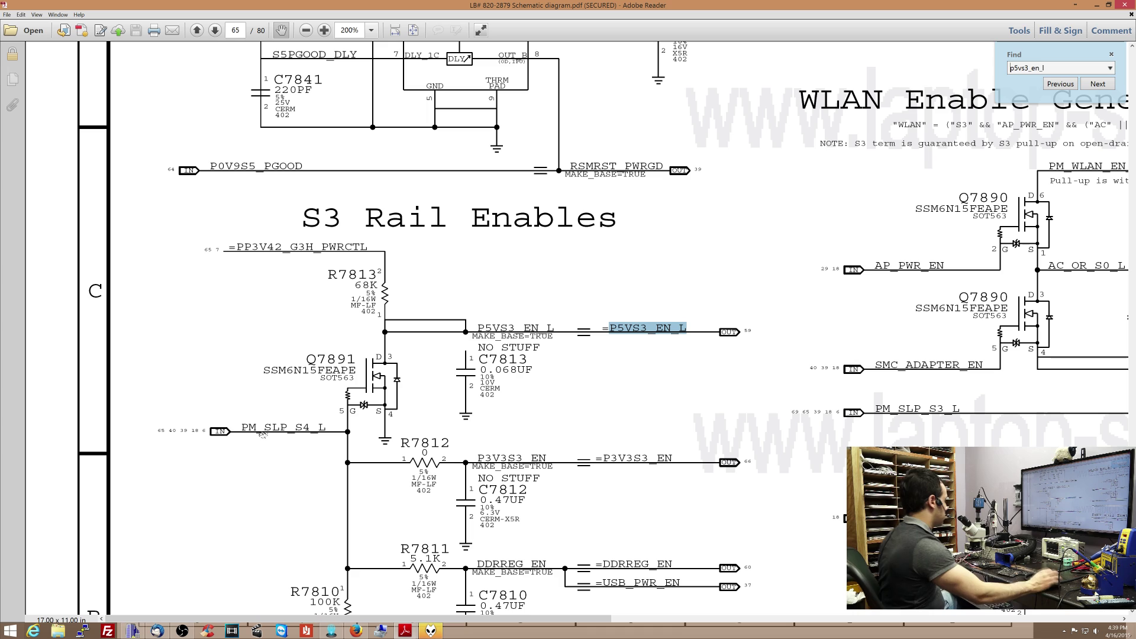
pyautogui.hotkey('ctrl', 'f')
pyautogui.write('pm_slp_s4')
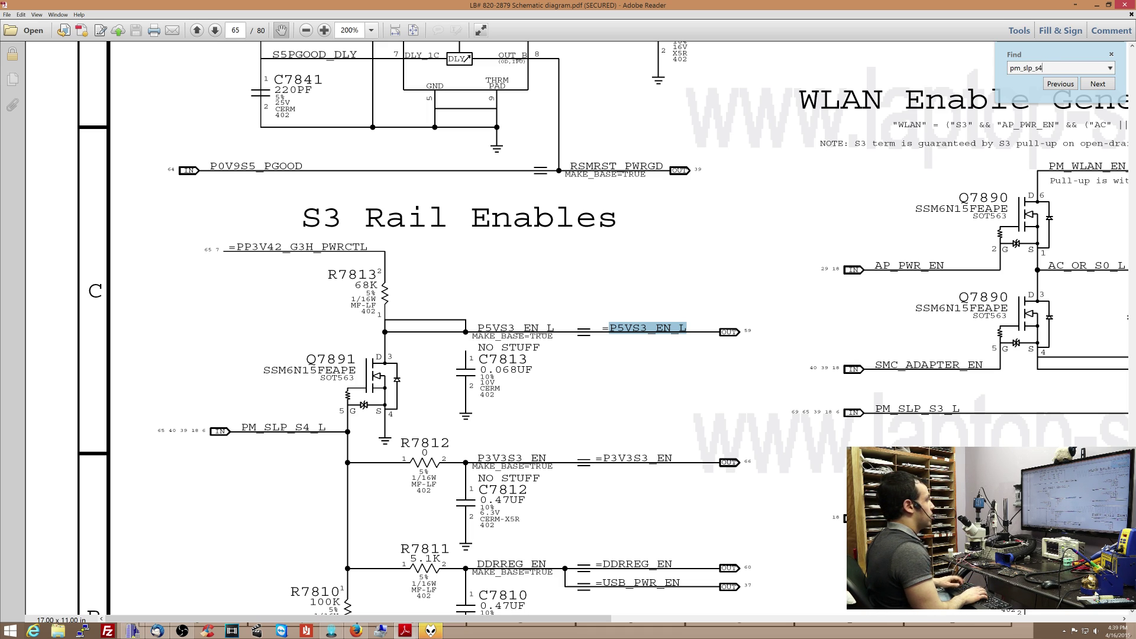
pyautogui.write('_l')
pyautogui.press('Return')
# Jump to the next PM_SLP_S4_L match, at MCP89 on page 3's power block diagram.
pyautogui.press('Return')
pyautogui.press('Return')
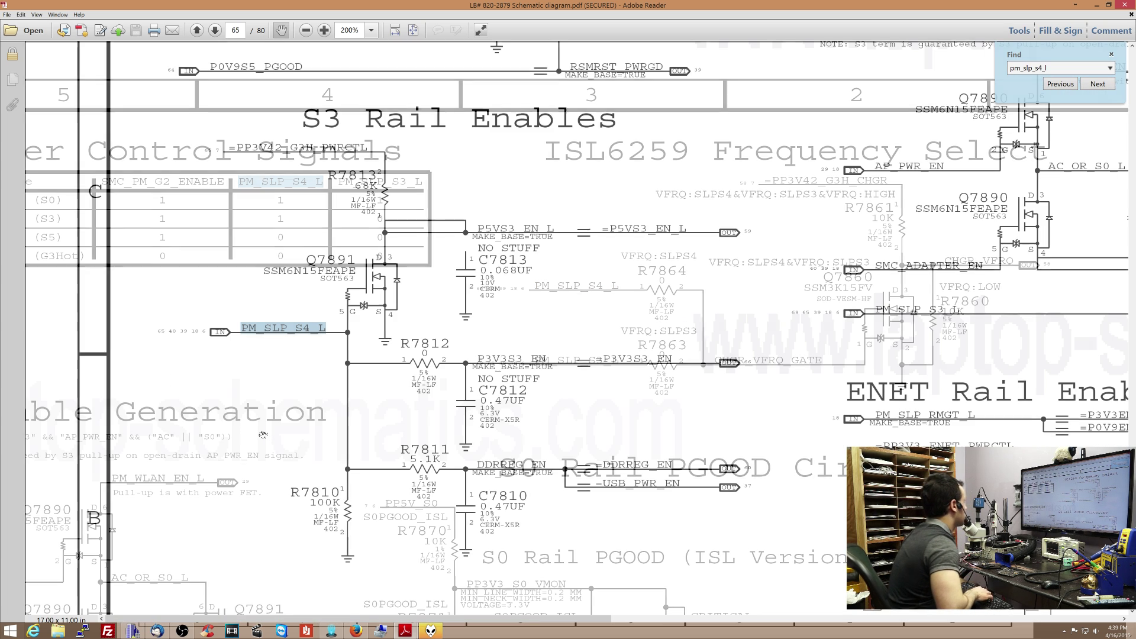
pyautogui.press('Return')
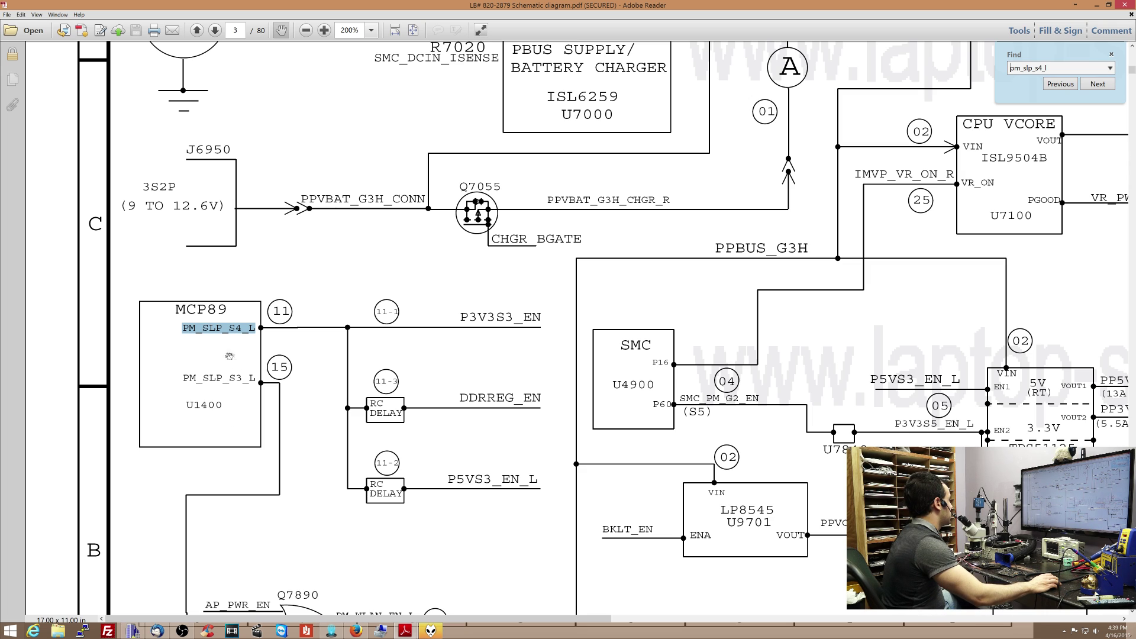
pyautogui.scroll(1, 262, 335)
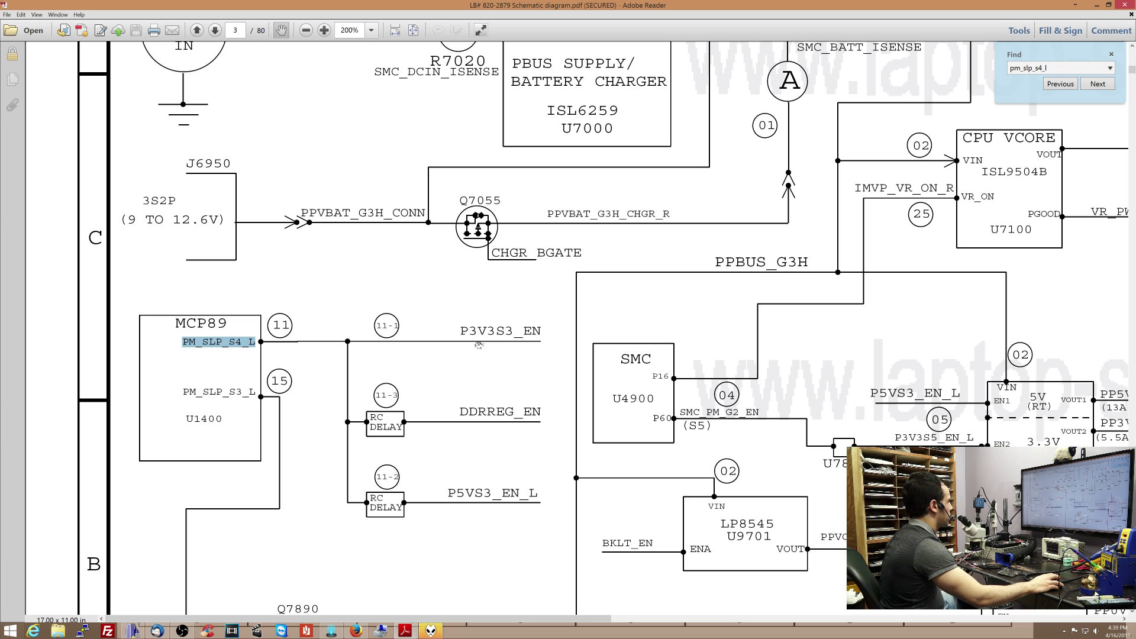
pyautogui.keyDown('ctrl'); pyautogui.scroll(2, 478, 344); pyautogui.keyUp('ctrl')
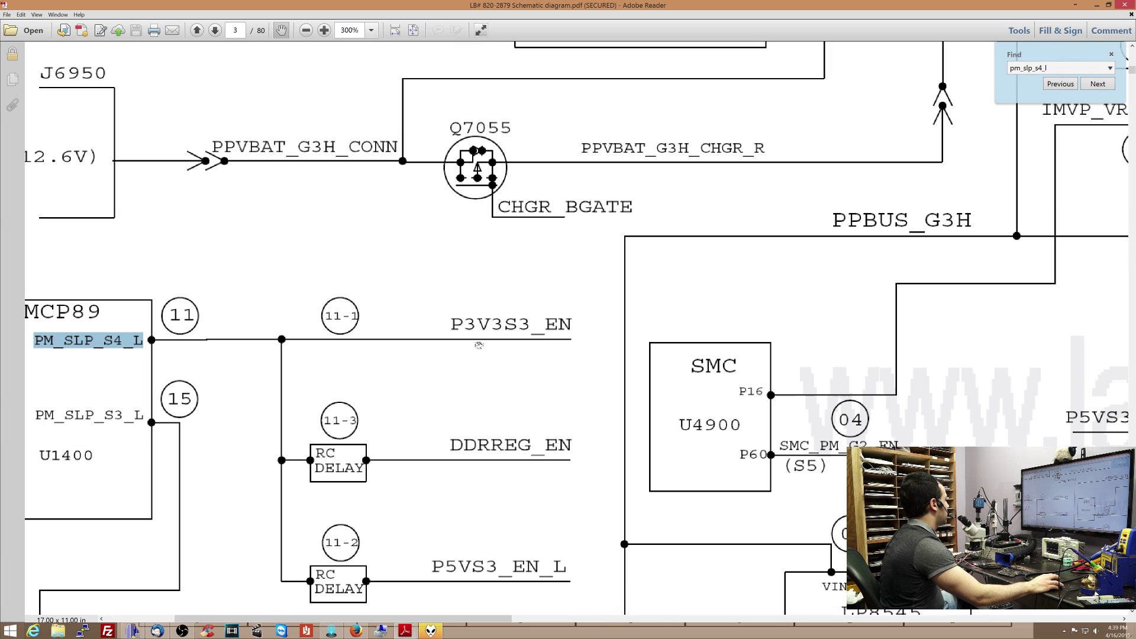
pyautogui.keyDown('ctrl'); pyautogui.scroll(-4, 478, 345); pyautogui.keyUp('ctrl')
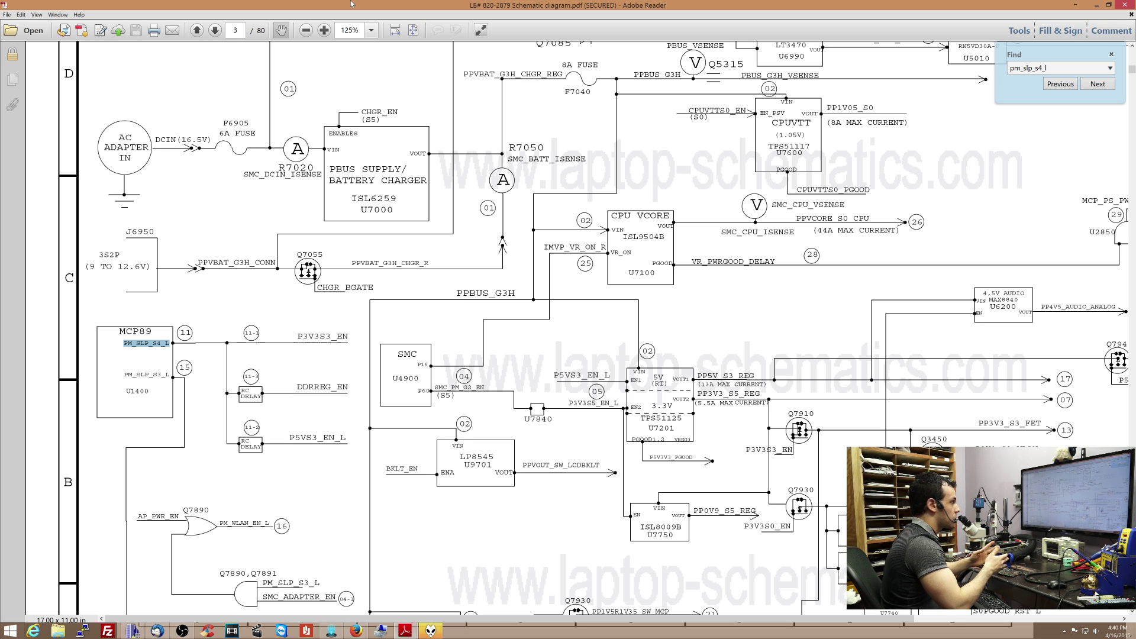
pyautogui.scroll(1, 462, 233)
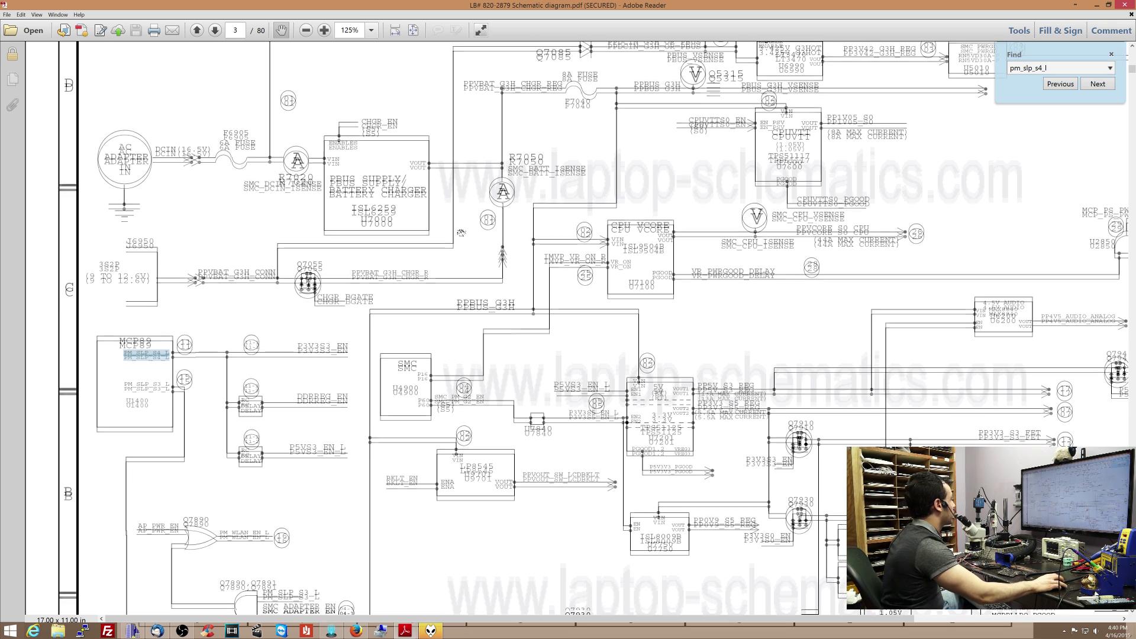
pyautogui.scroll(2, 462, 234)
pyautogui.scroll(5, 463, 234)
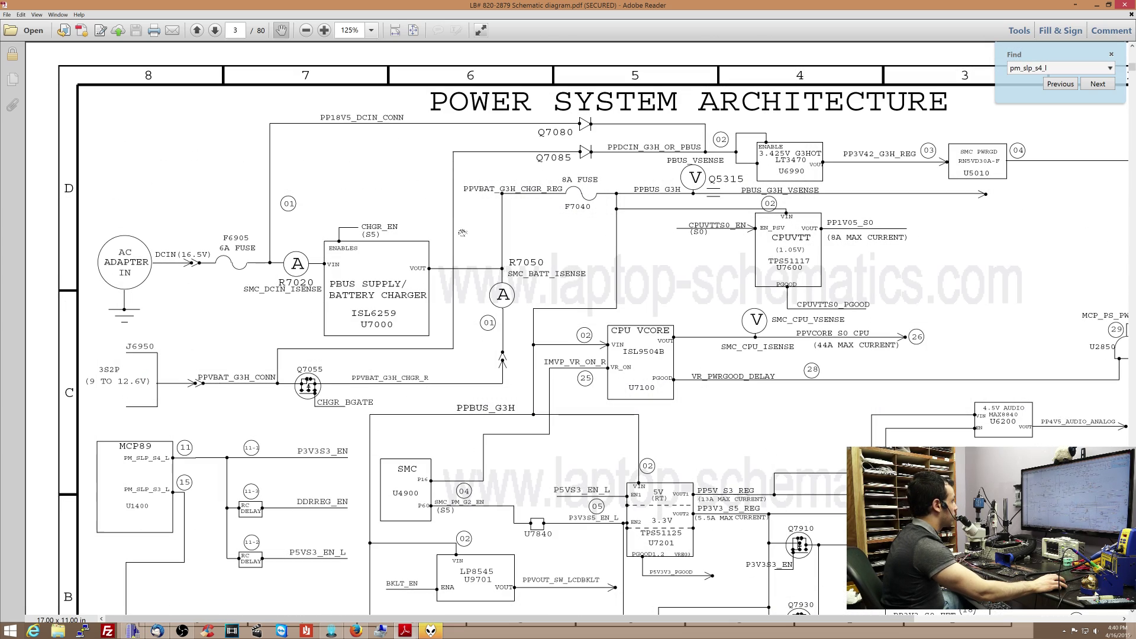
pyautogui.scroll(5, 515, 232)
# Pan page 2's block diagram to show the NVIDIA MCP U1400.
pyautogui.moveTo(521, 216)
pyautogui.mouseDown()
pyautogui.moveTo(447, 414)
pyautogui.moveTo(424, 421)
pyautogui.mouseUp()
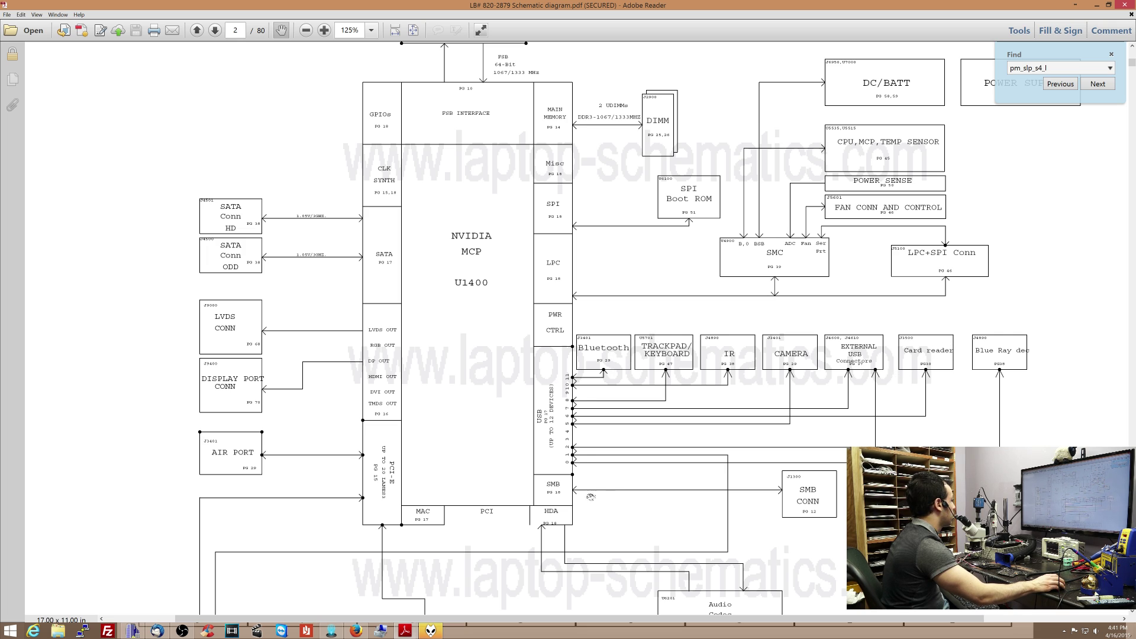
pyautogui.moveTo(539, 490); pyautogui.dragTo(498, 467)
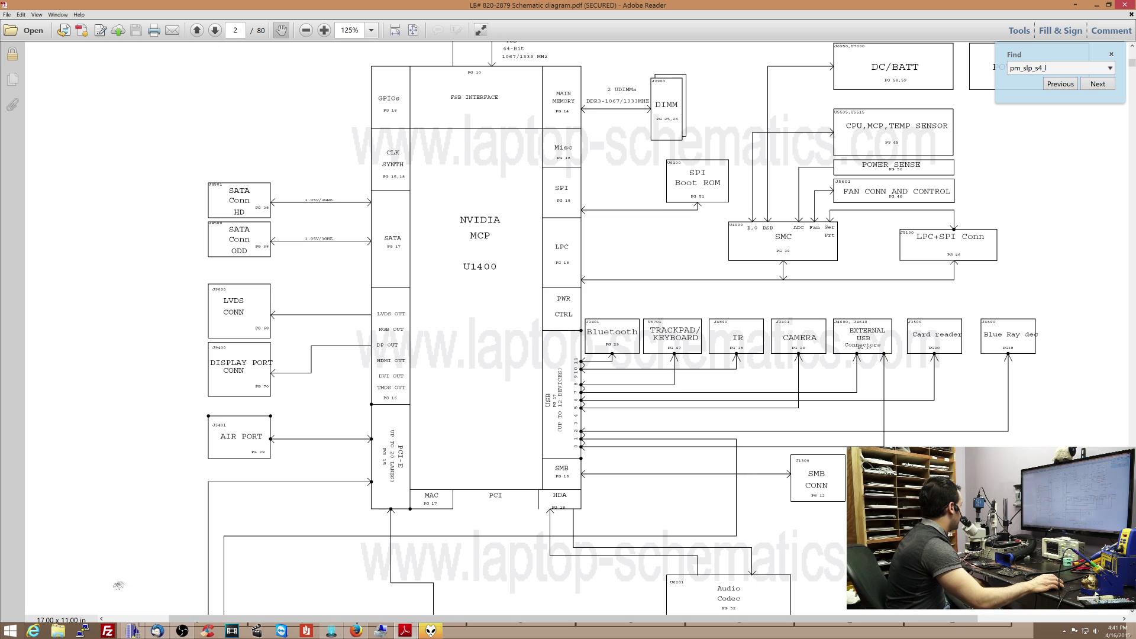
pyautogui.click(182, 631)
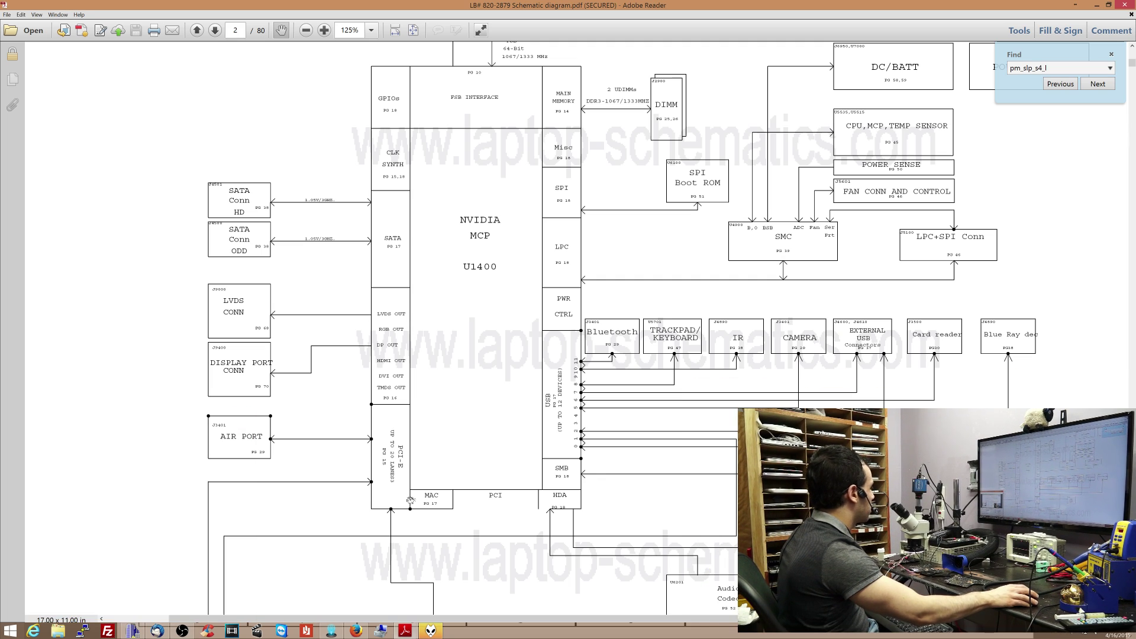
pyautogui.scroll(-5, 569, 319)
pyautogui.scroll(-5, 568, 319)
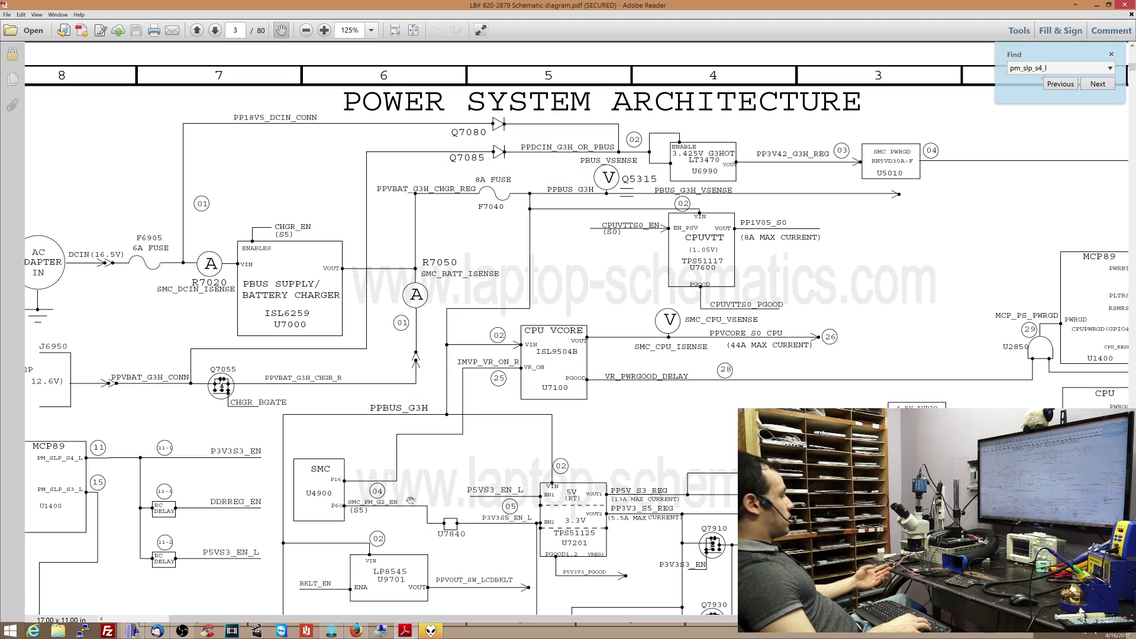
pyautogui.scroll(-5, 410, 501)
pyautogui.scroll(-5, 410, 501)
pyautogui.scroll(-5, 410, 502)
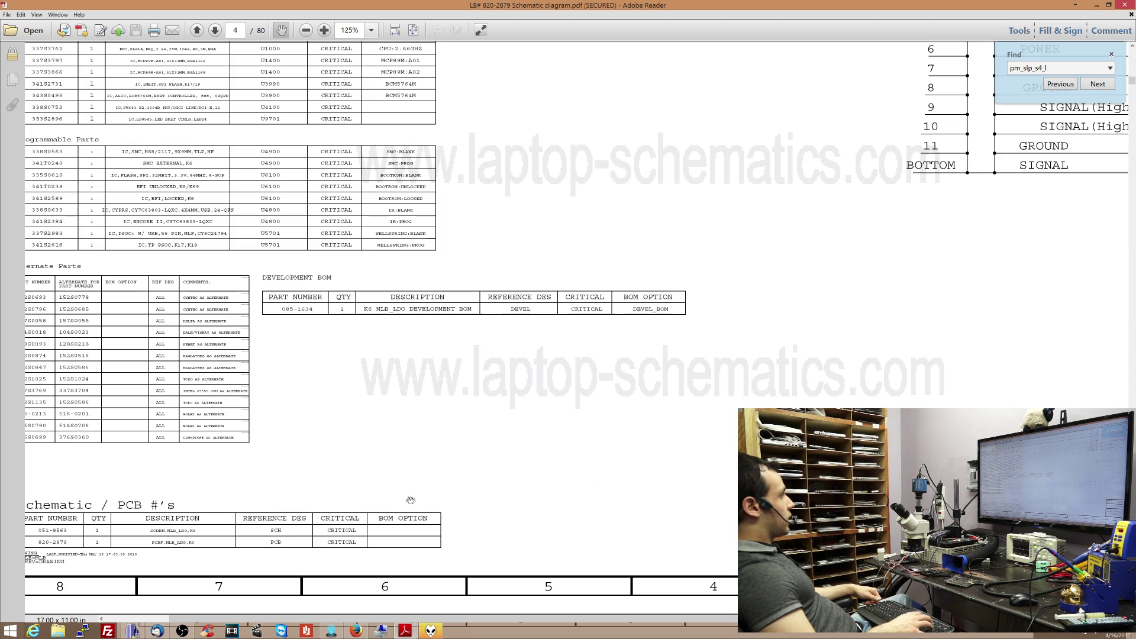
pyautogui.scroll(-5, 410, 500)
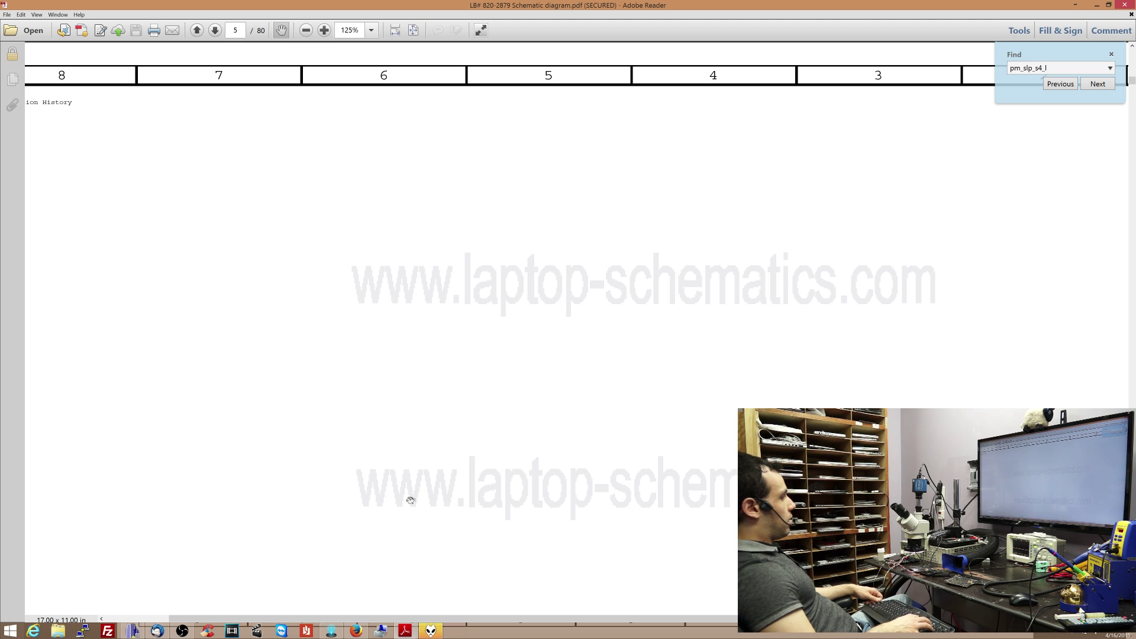
pyautogui.scroll(-5, 410, 500)
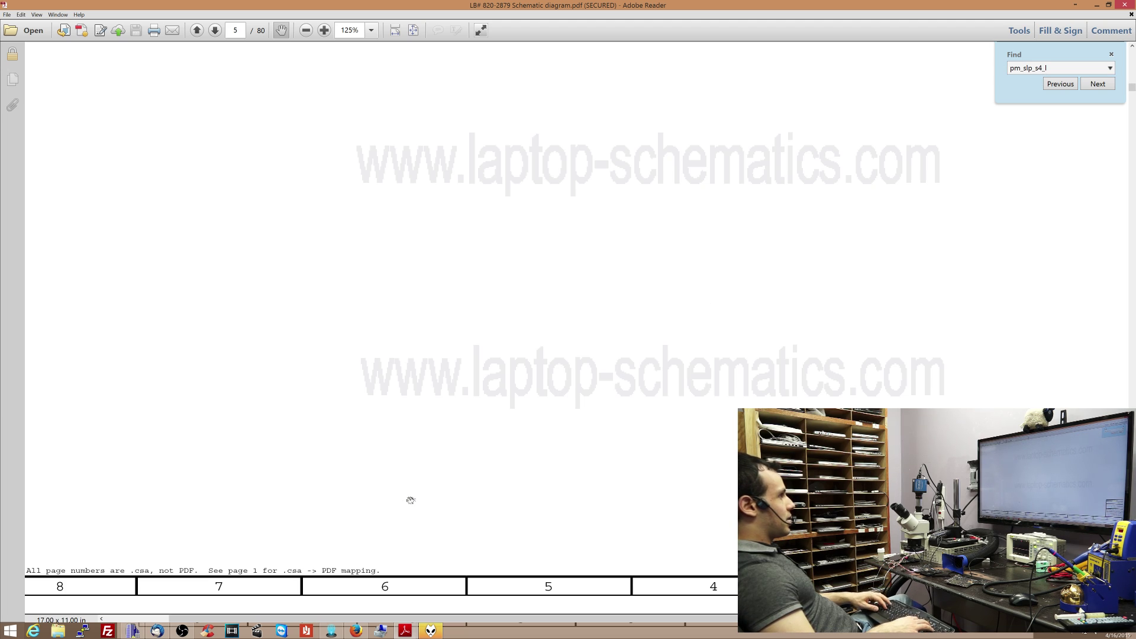
# Close the Find panel while page 7's power rails overview is shown.
pyautogui.press('Escape')
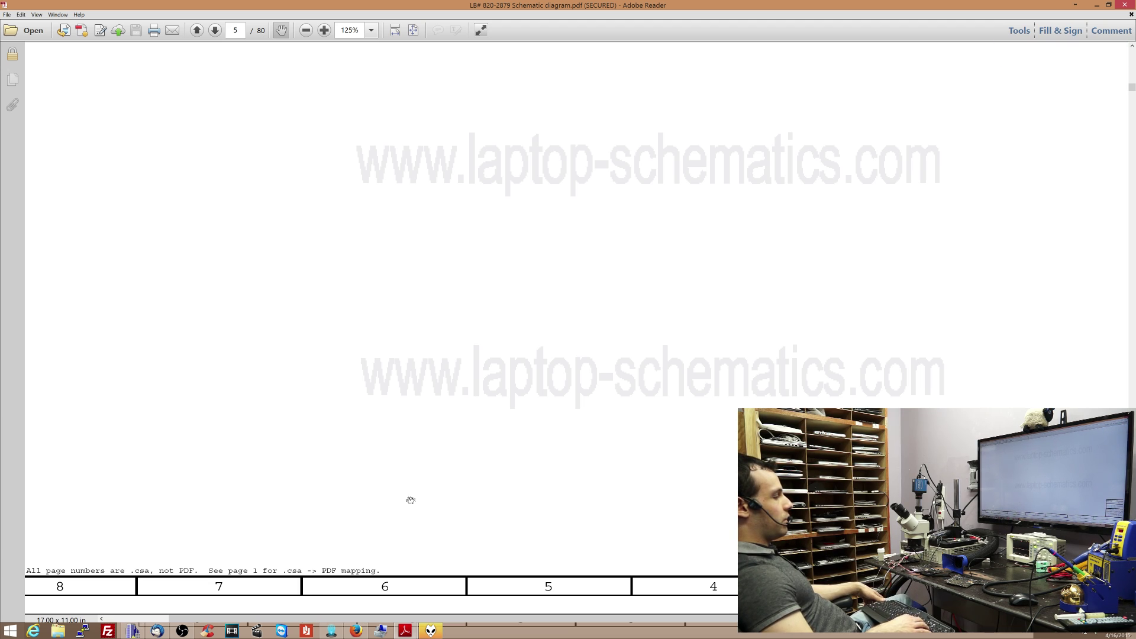
pyautogui.scroll(-5, 410, 500)
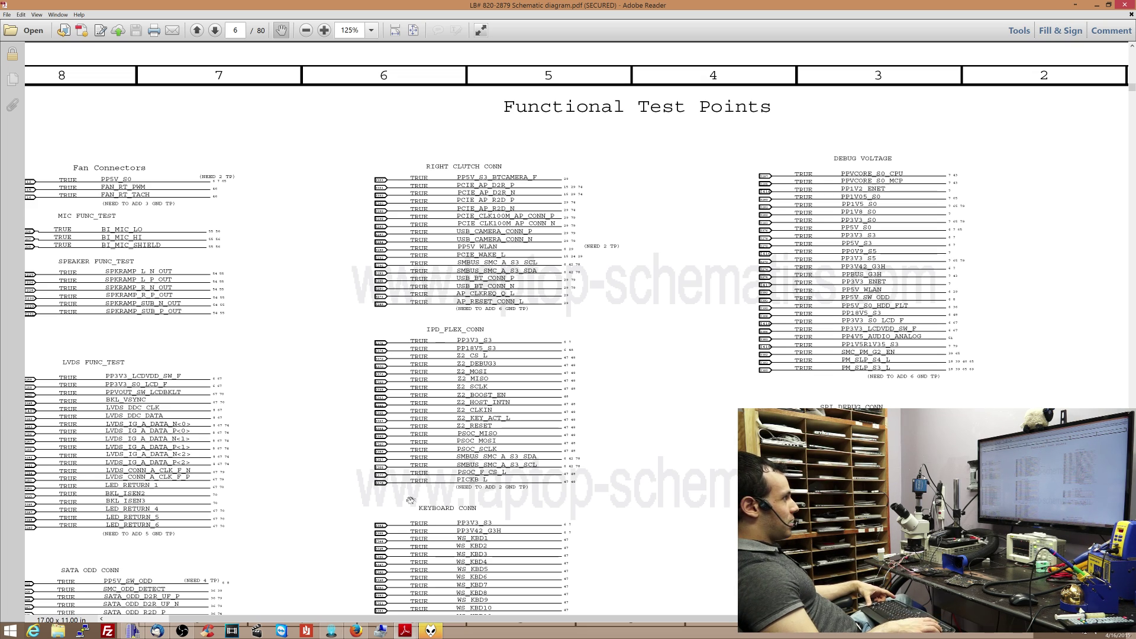
pyautogui.keyDown('ctrl'); pyautogui.scroll(-2, 410, 499); pyautogui.keyUp('ctrl')
pyautogui.scroll(-4, 410, 500)
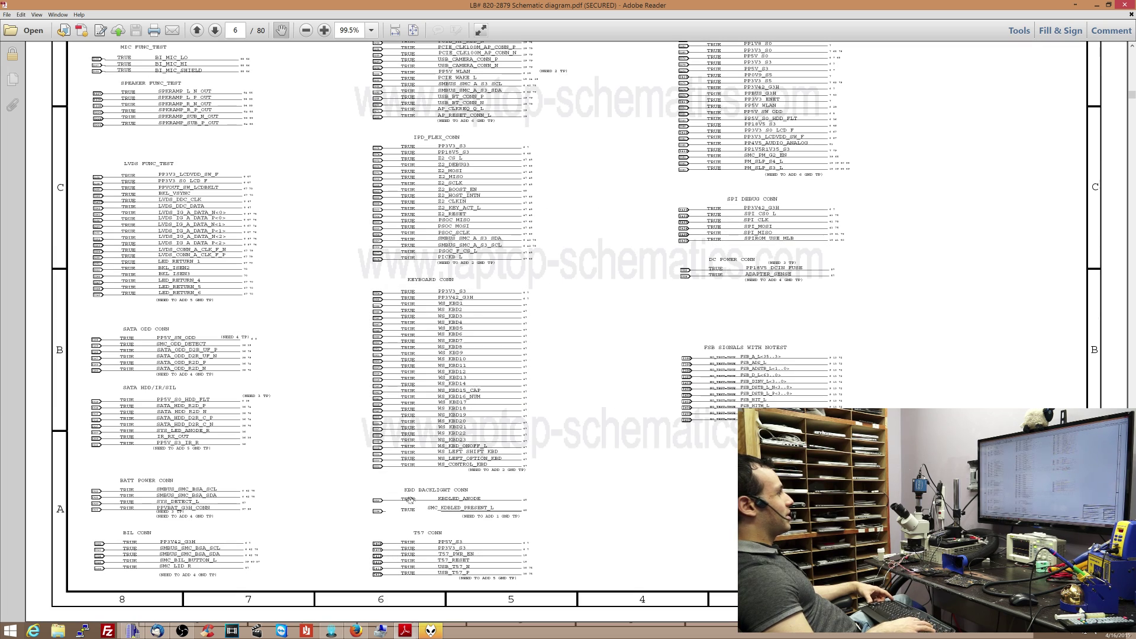
pyautogui.scroll(-6, 411, 500)
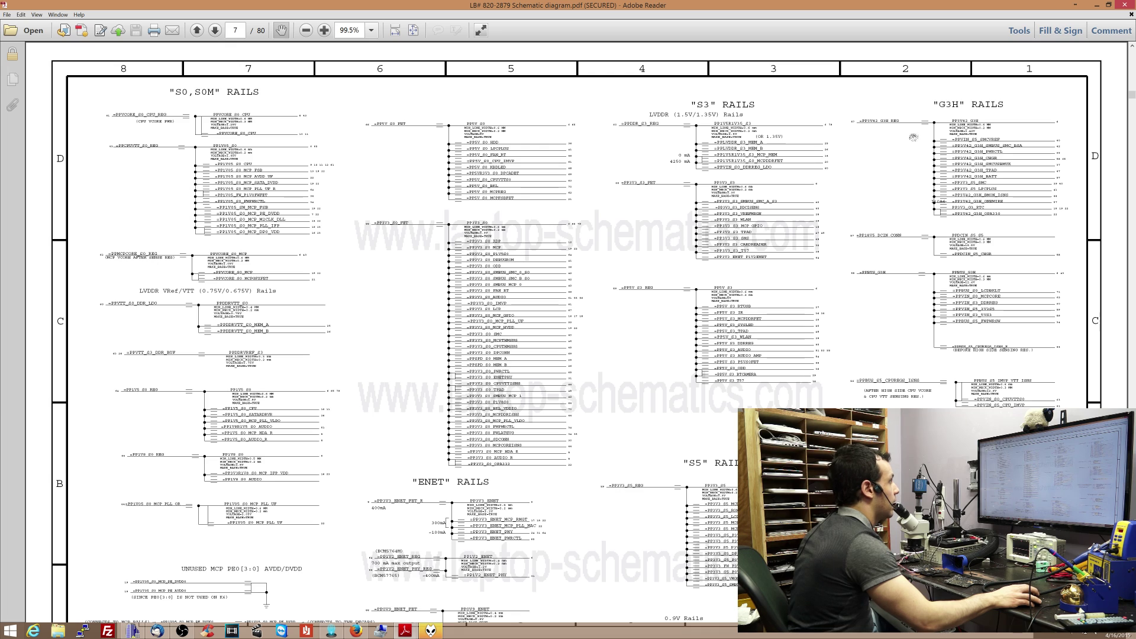
pyautogui.scroll(5, 928, 158)
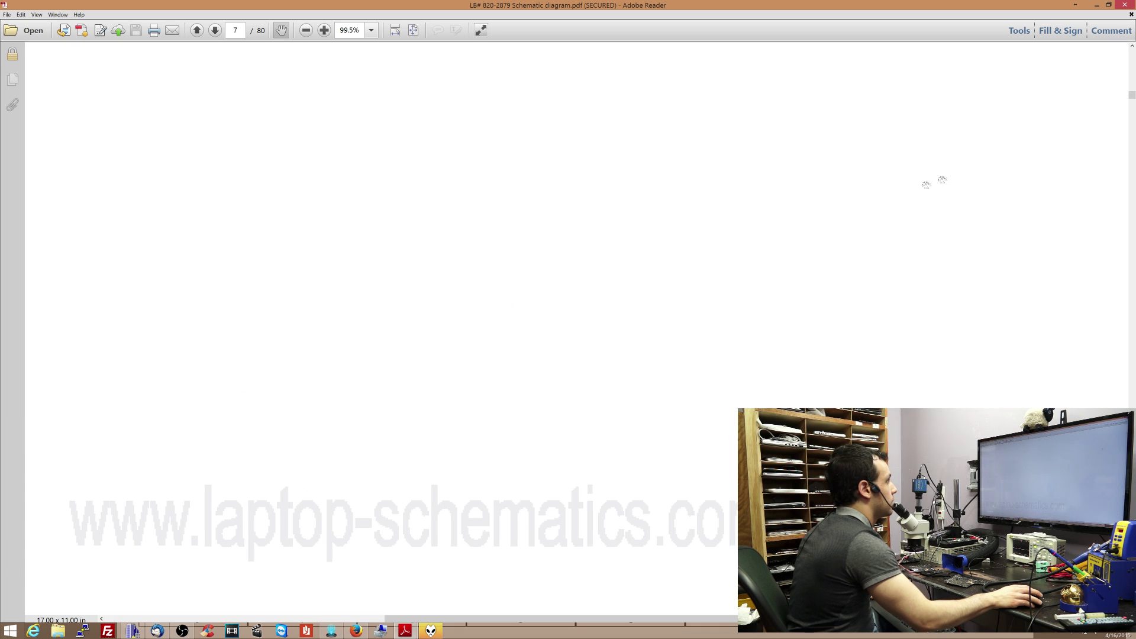
pyautogui.scroll(5, 912, 253)
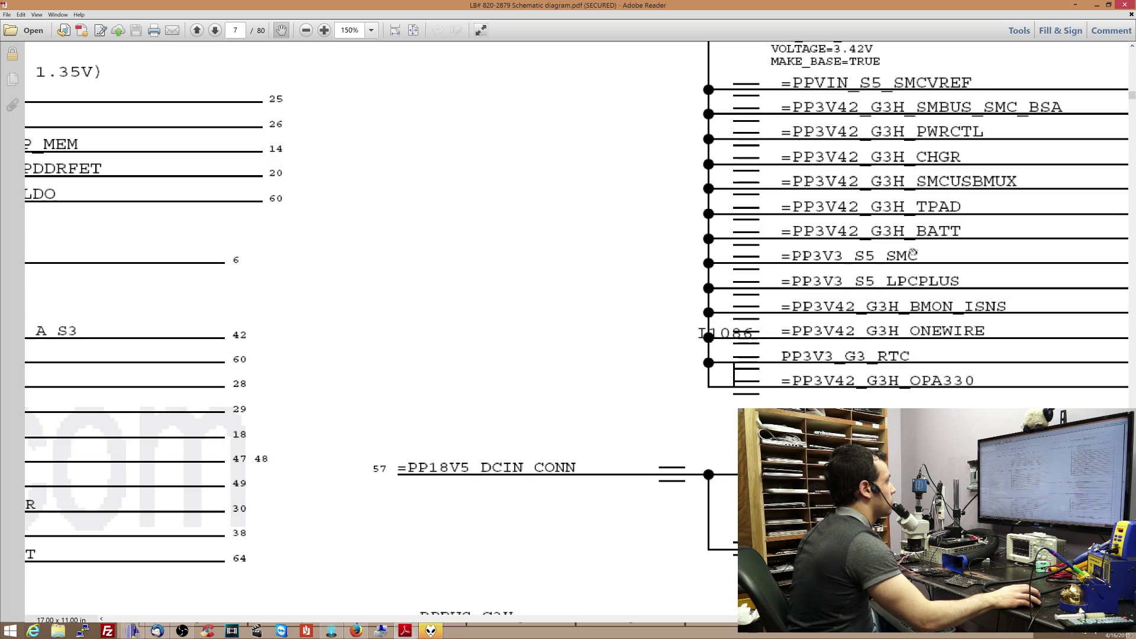
pyautogui.scroll(3, 799, 310)
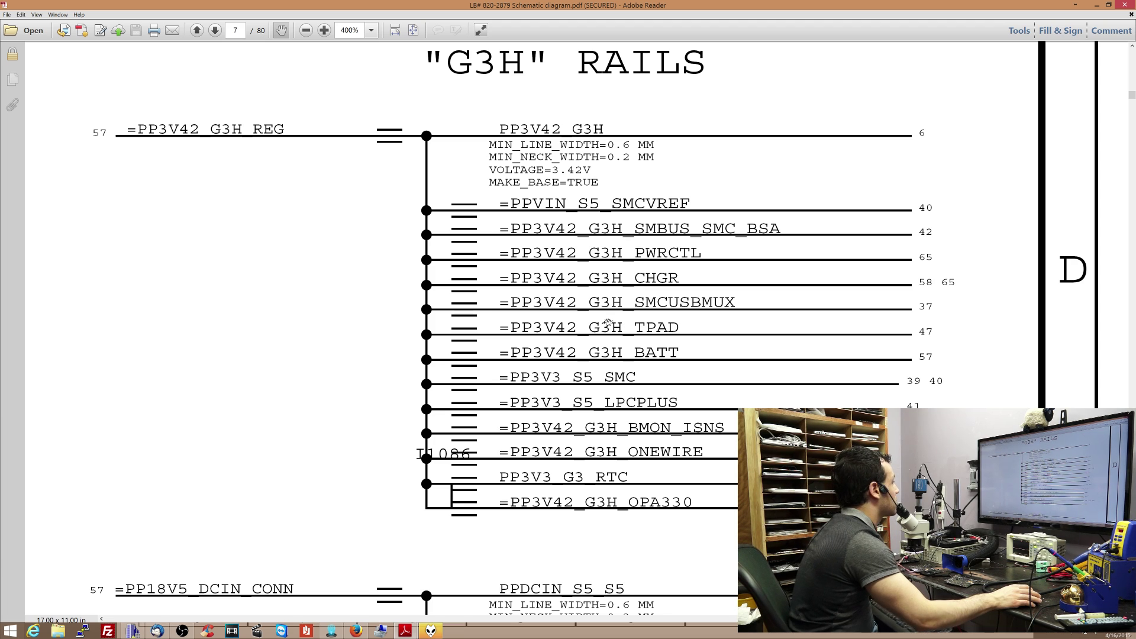
pyautogui.scroll(-1, 628, 327)
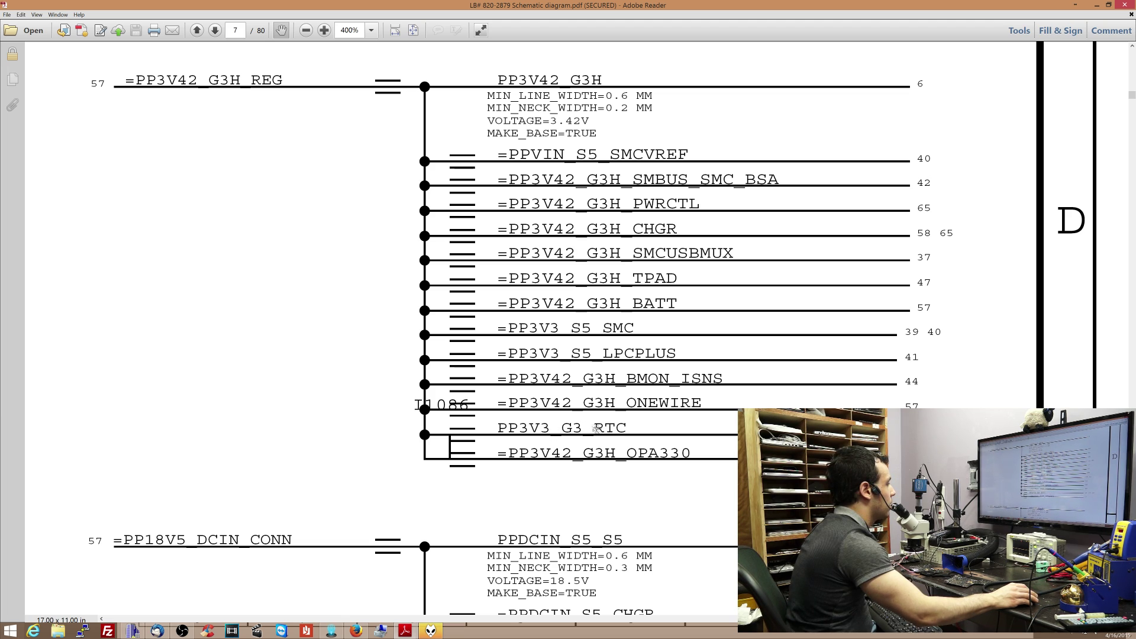
# Pan to the PP3V3_G3_RTC page references in the G3H rails block.
pyautogui.moveTo(594, 429); pyautogui.dragTo(627, 401)
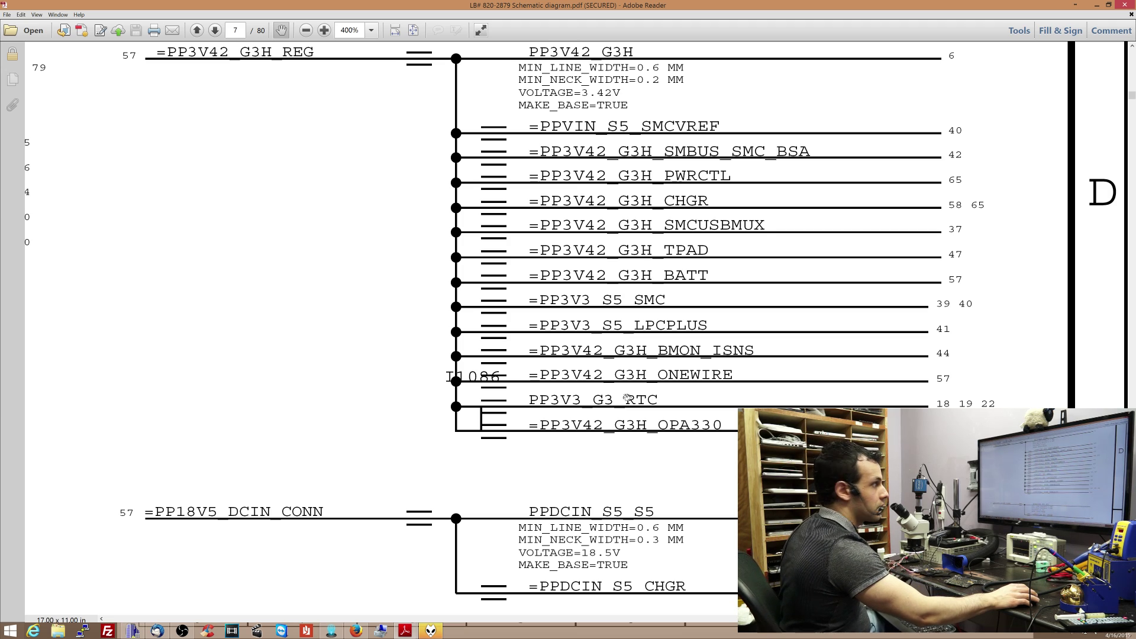
pyautogui.scroll(-3, 627, 401)
# Search 'rtc' and advance past PP3V3_G3_RTC to the XTALIN_RTC match on page 18.
pyautogui.hotkey('ctrl', 'f')
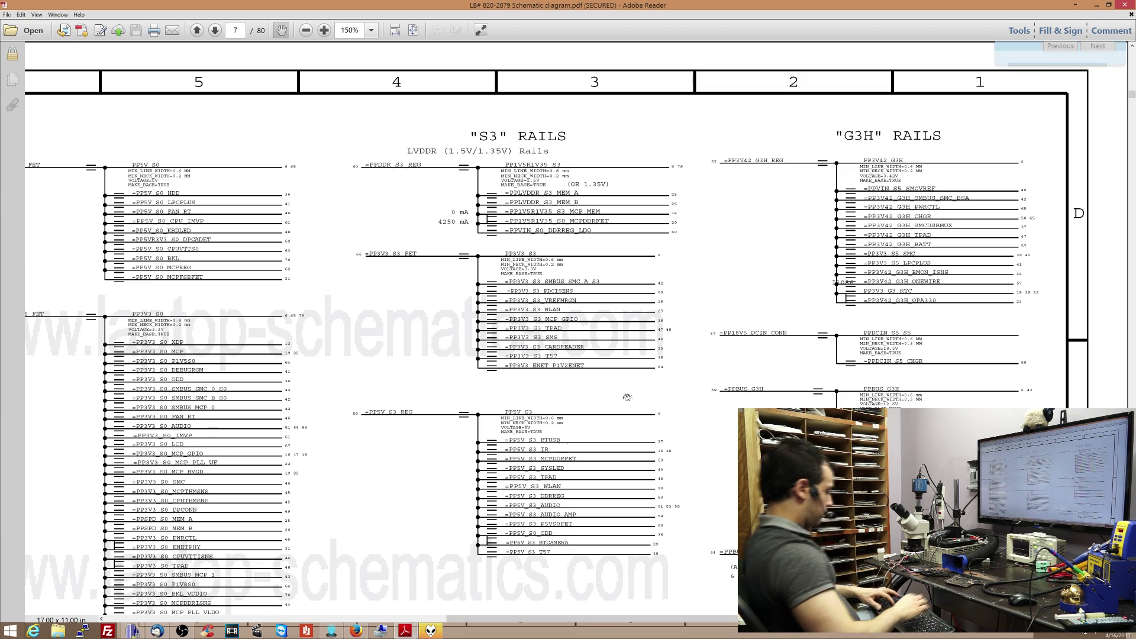
pyautogui.write('rtc')
pyautogui.press('Return')
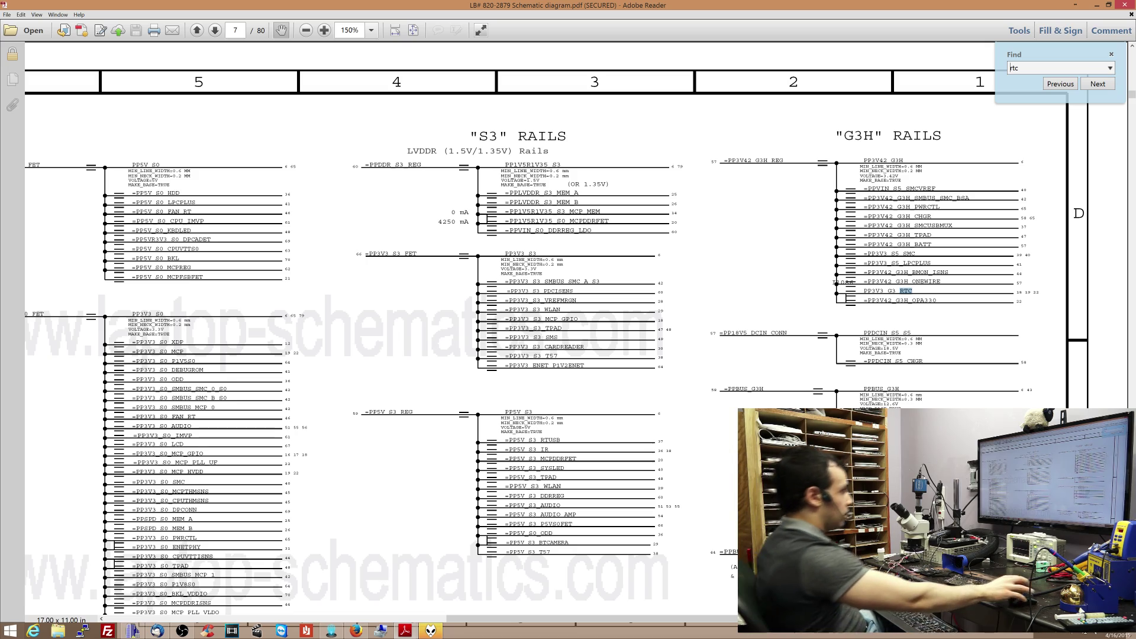
pyautogui.press('Return')
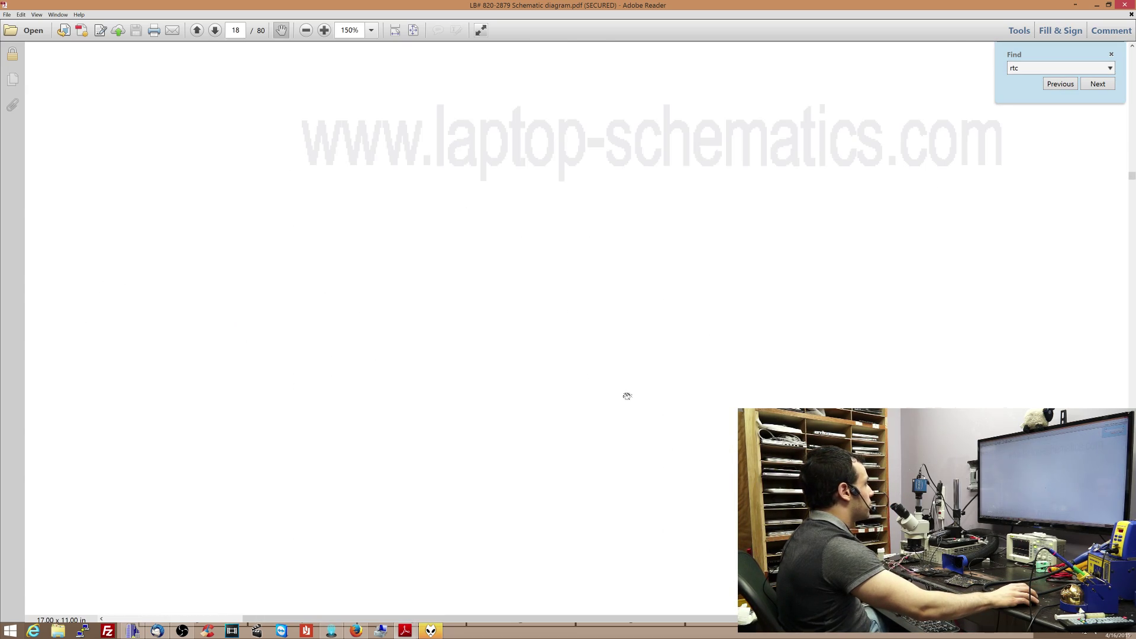
pyautogui.scroll(5, 570, 344)
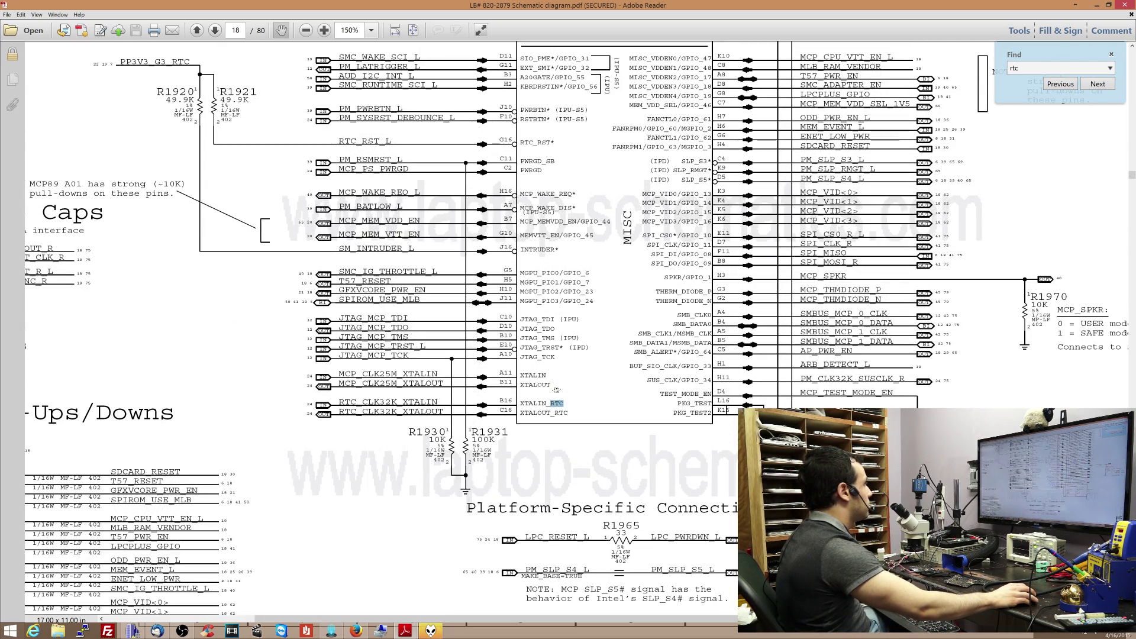
pyautogui.scroll(2, 552, 496)
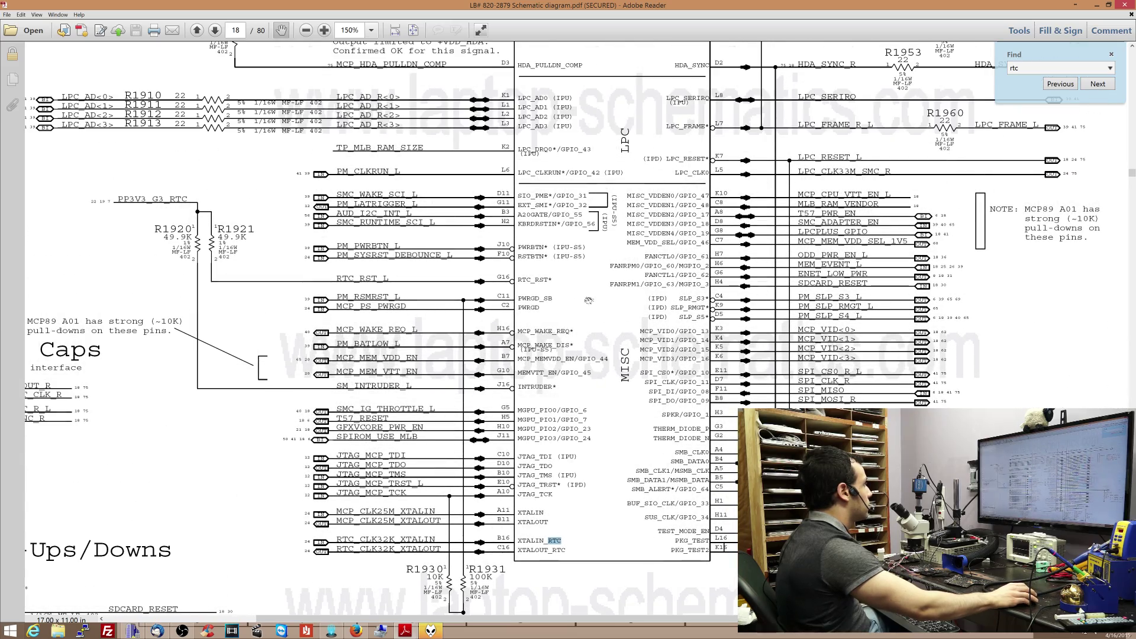
# Pan around page 18's MCP schematic to inspect the RTC signal pins and HDA section.
pyautogui.moveTo(589, 281); pyautogui.dragTo(558, 334)
pyautogui.scroll(4, 547, 348)
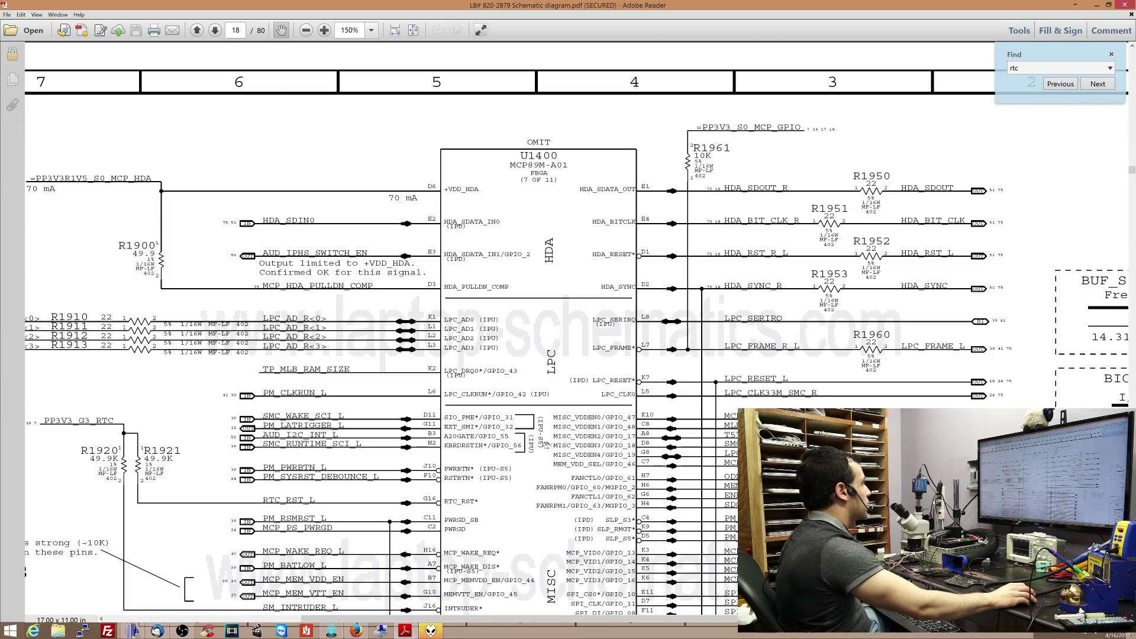
pyautogui.scroll(-5, 542, 316)
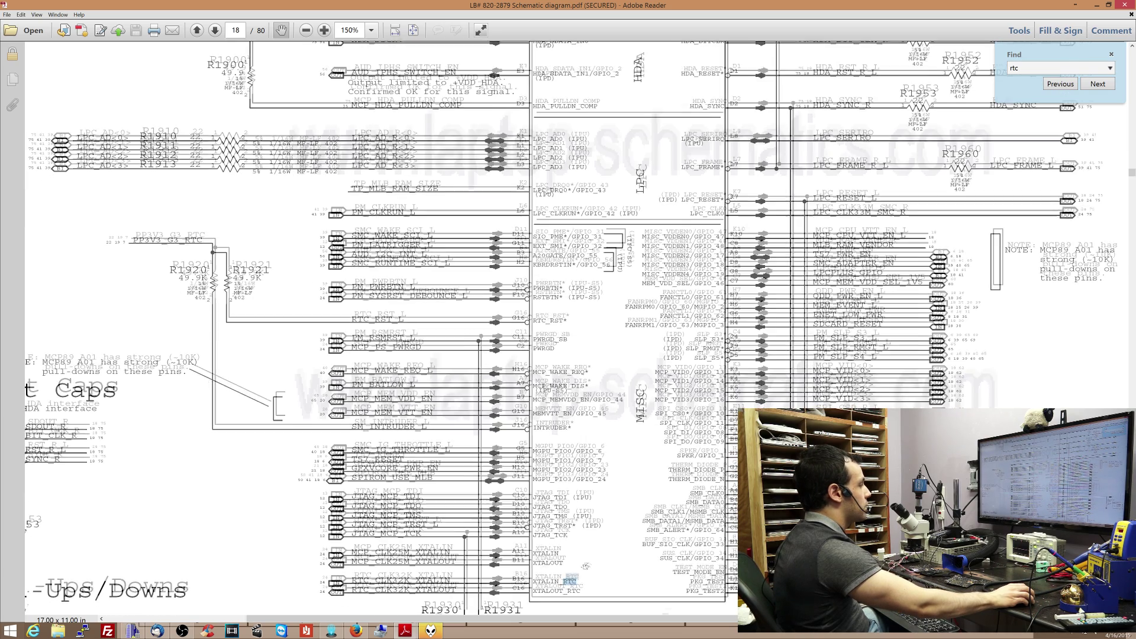
pyautogui.moveTo(561, 588); pyautogui.dragTo(626, 566)
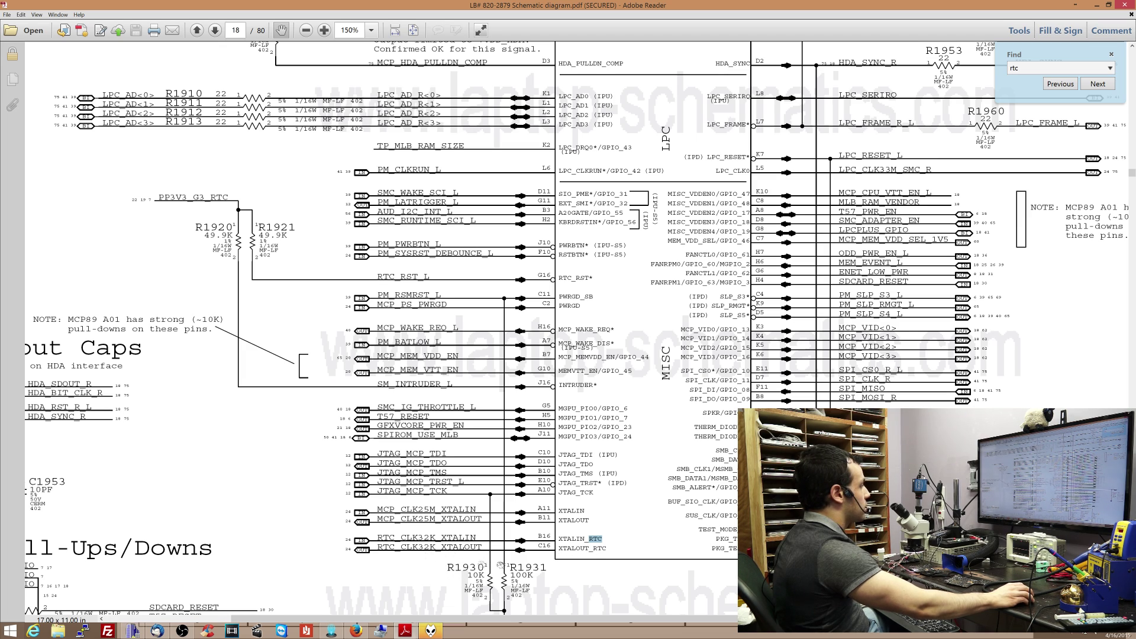
pyautogui.moveTo(611, 318)
pyautogui.mouseDown()
pyautogui.moveTo(654, 163)
pyautogui.moveTo(657, 171)
pyautogui.mouseUp()
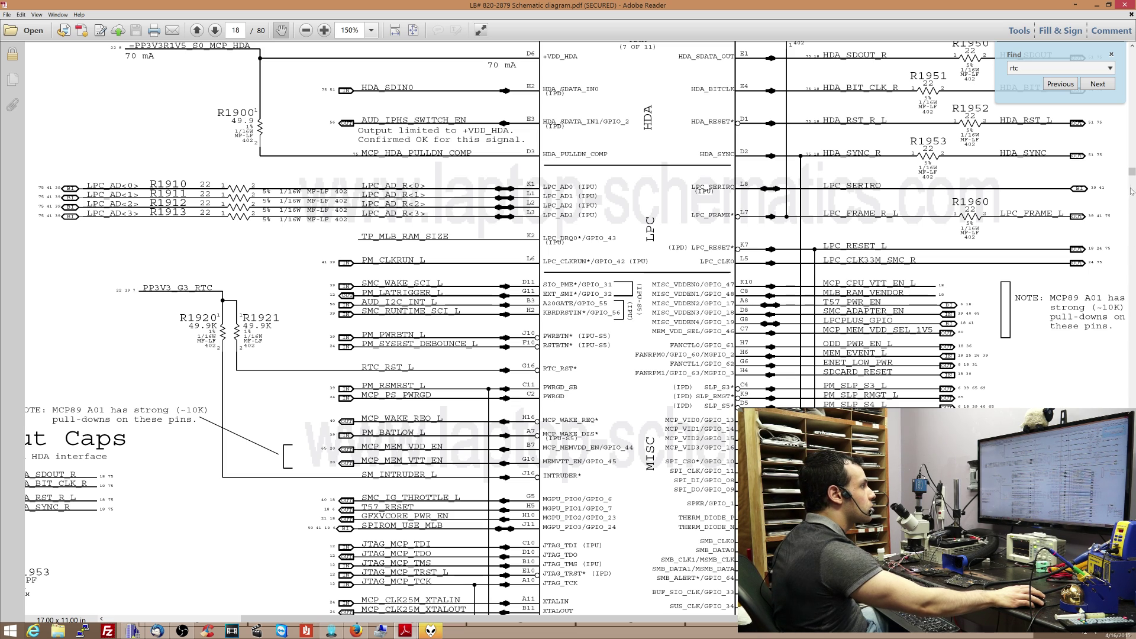
pyautogui.moveTo(1130, 172); pyautogui.dragTo(1131, 49)
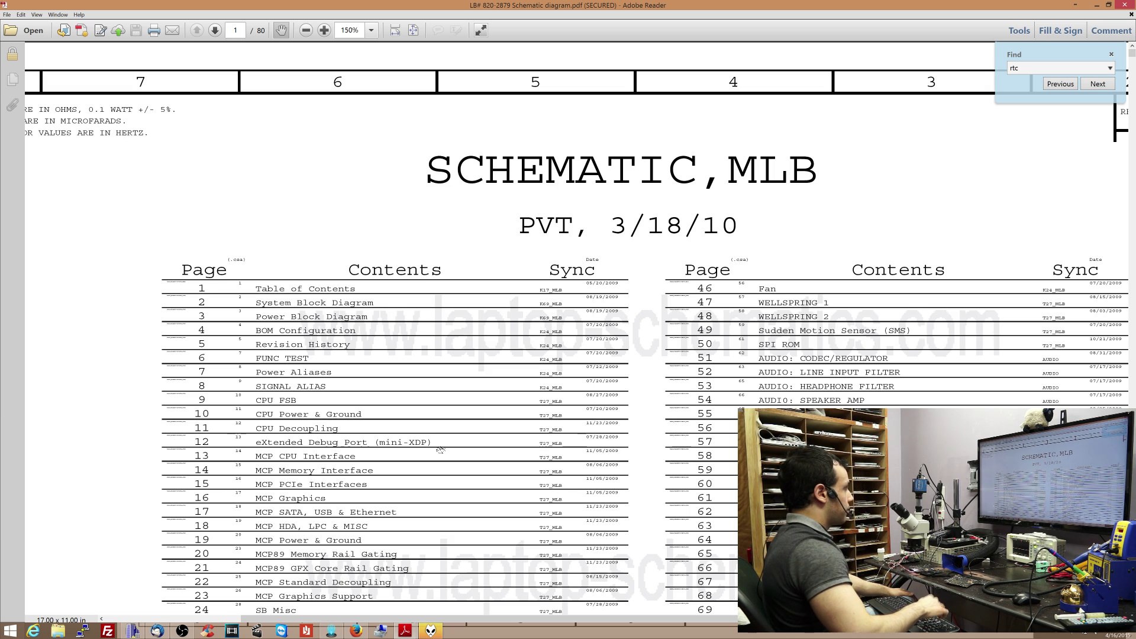
pyautogui.scroll(-5, 441, 450)
pyautogui.scroll(-5, 440, 450)
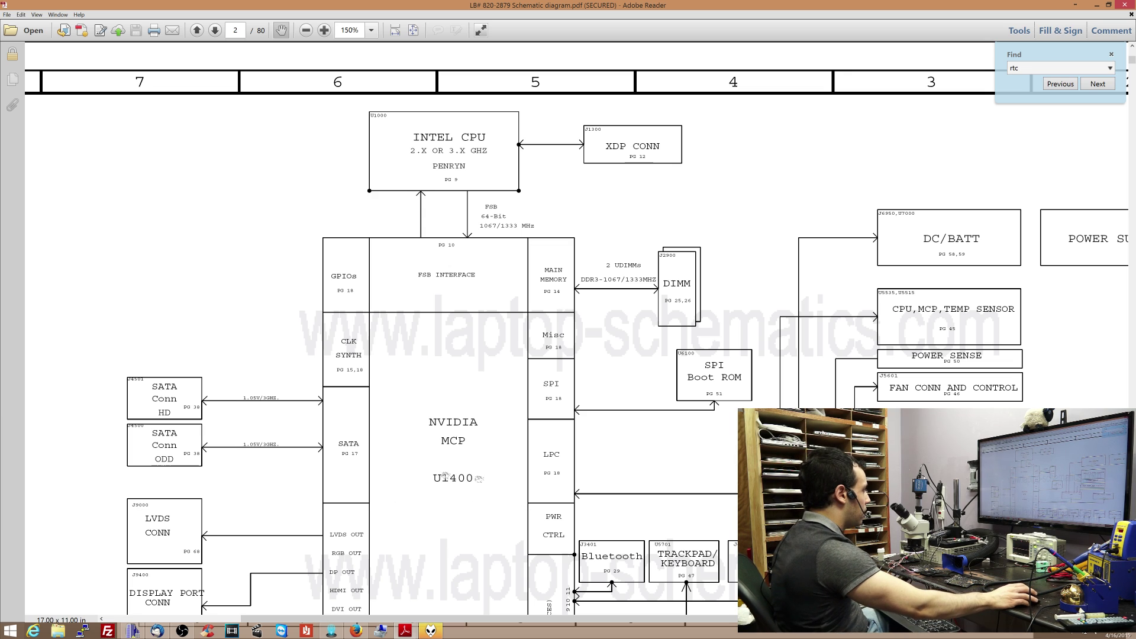
pyautogui.scroll(-2, 382, 486)
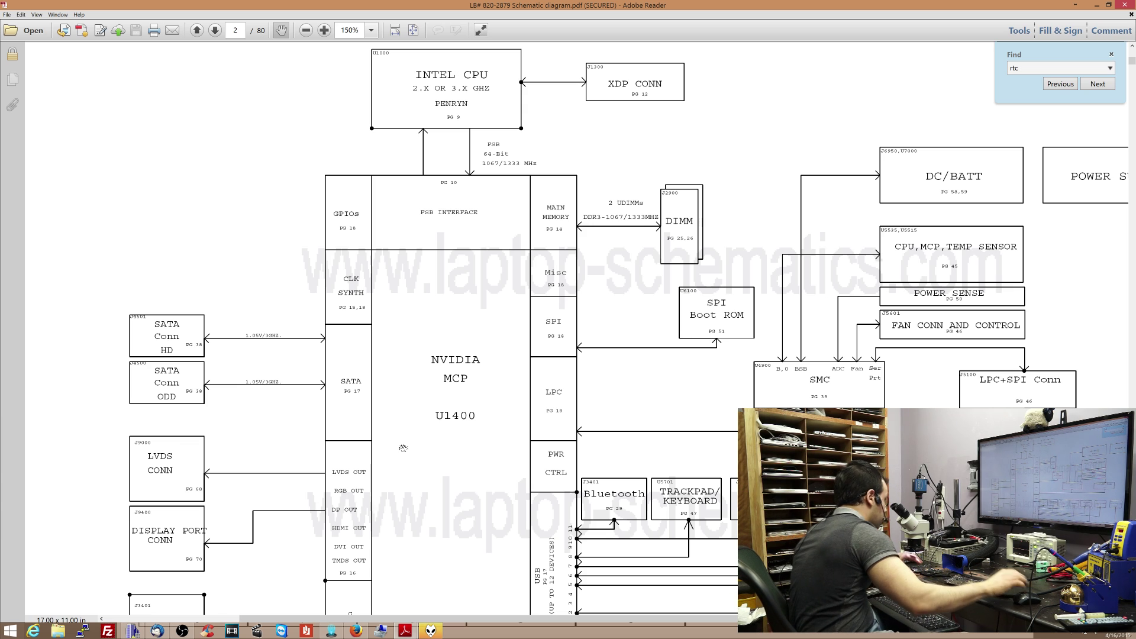
# Bring the Test Link boardview program to the front.
pyautogui.click(133, 631)
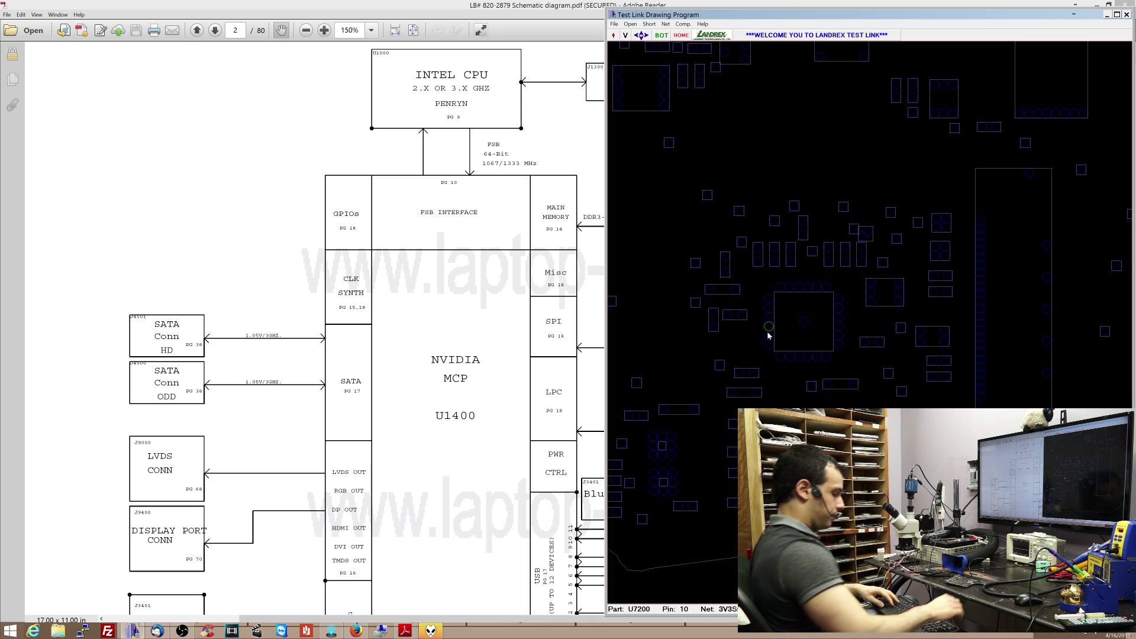
# Flip Test Link to the board's TOP side, then bring the Adobe Reader schematic back.
pyautogui.press('t')
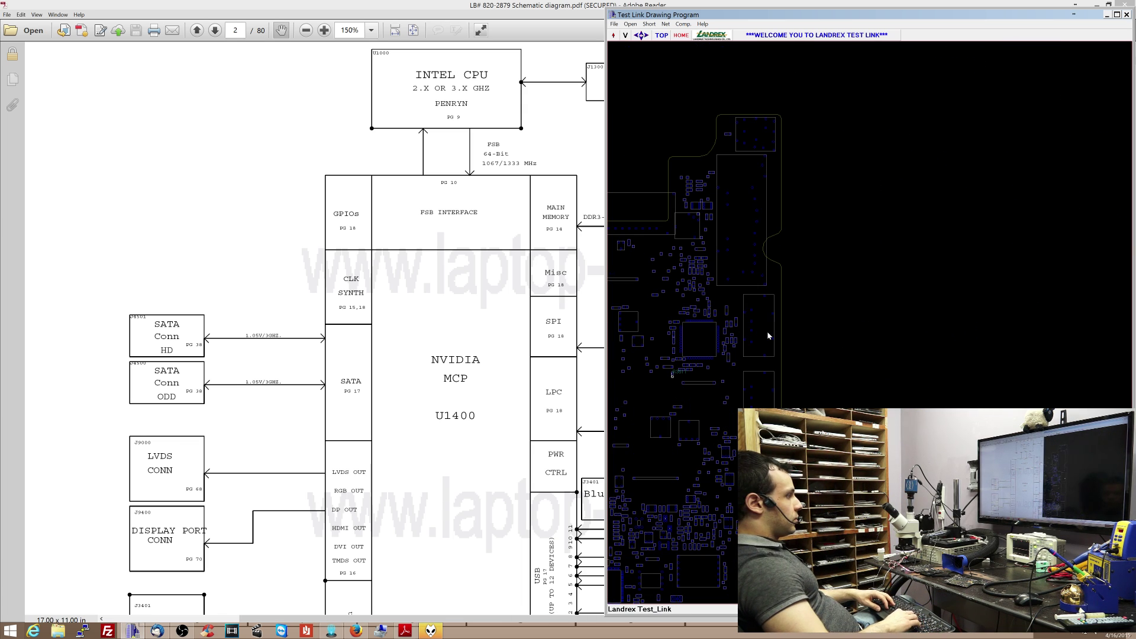
pyautogui.scroll(3, 767, 332)
pyautogui.scroll(3, 766, 332)
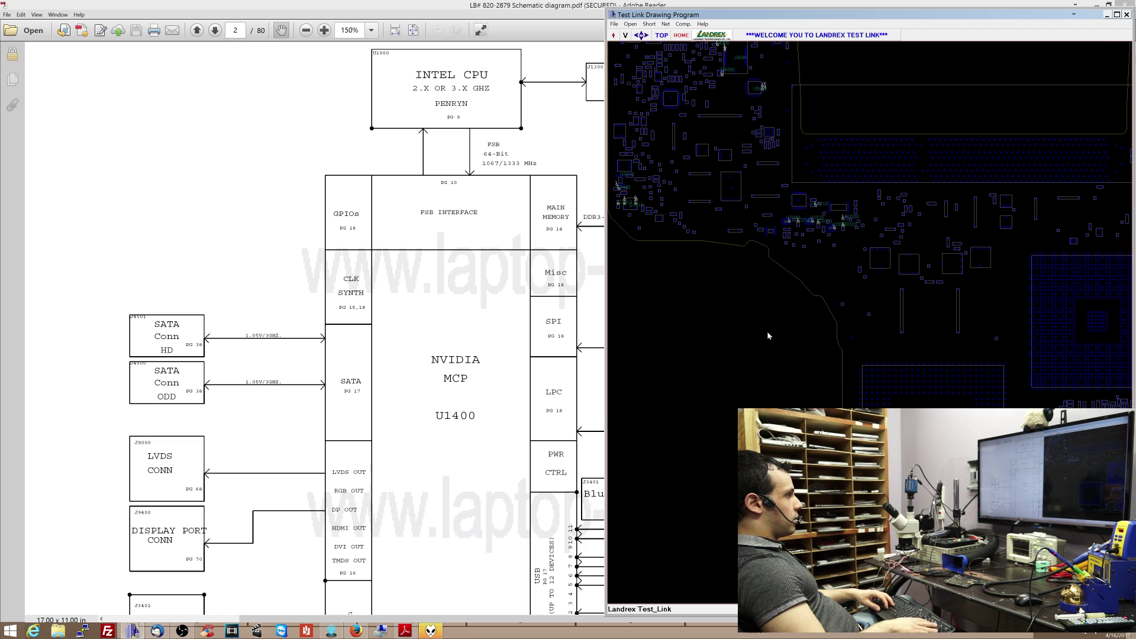
pyautogui.scroll(2, 767, 331)
pyautogui.scroll(2, 767, 332)
pyautogui.scroll(2, 766, 331)
pyautogui.scroll(2, 767, 332)
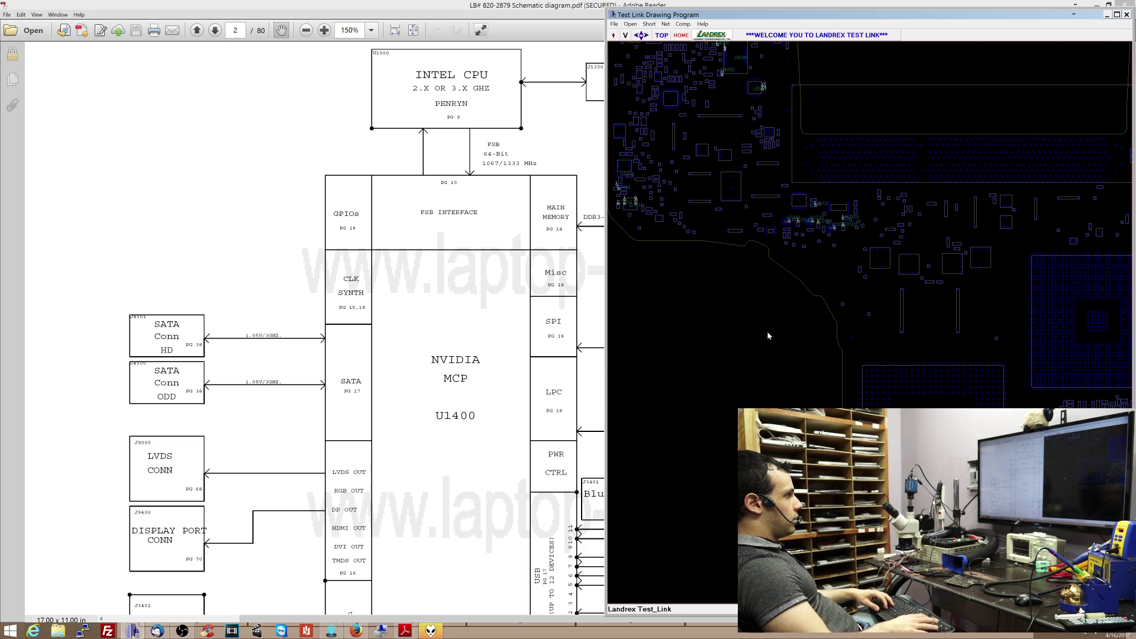
pyautogui.scroll(2, 766, 331)
pyautogui.scroll(2, 766, 330)
pyautogui.scroll(2, 766, 332)
pyautogui.scroll(2, 767, 331)
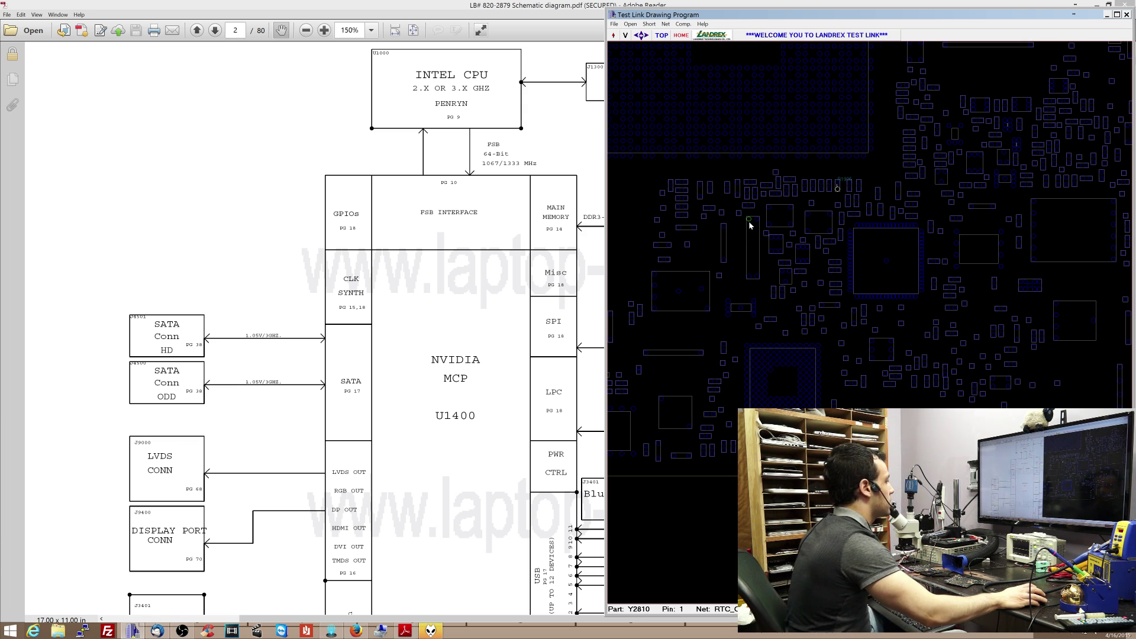
pyautogui.click(539, 316)
# Step through 'rtc' matches, then search RTC_CLK32K_XTALIN to reach page 24's Y2810 circuit.
pyautogui.hotkey('ctrl', 'f')
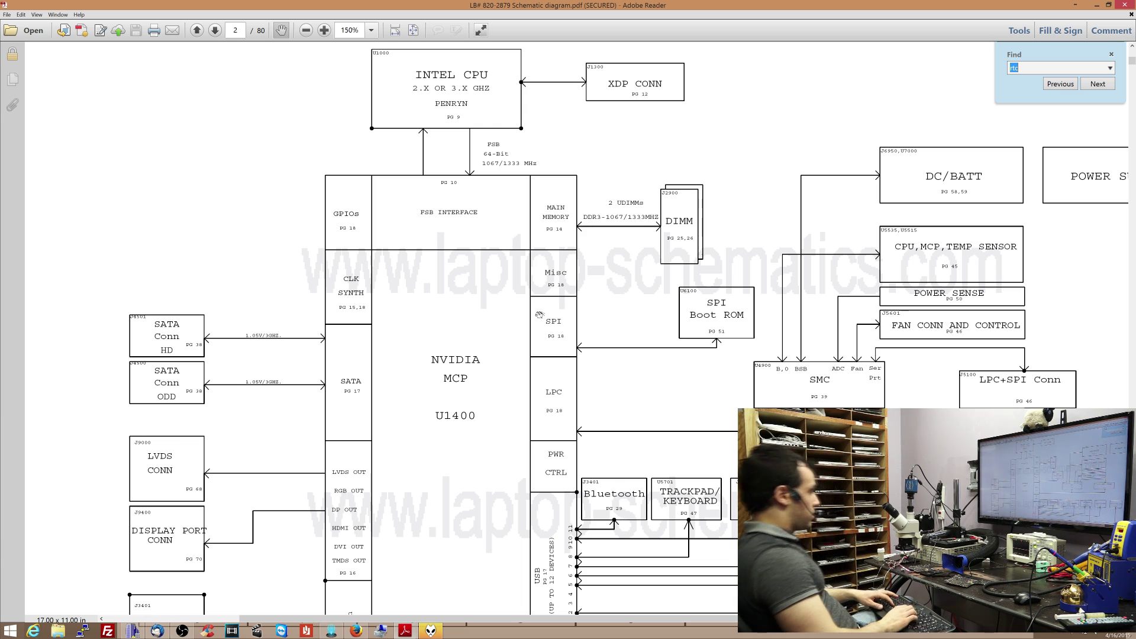
pyautogui.press('Return')
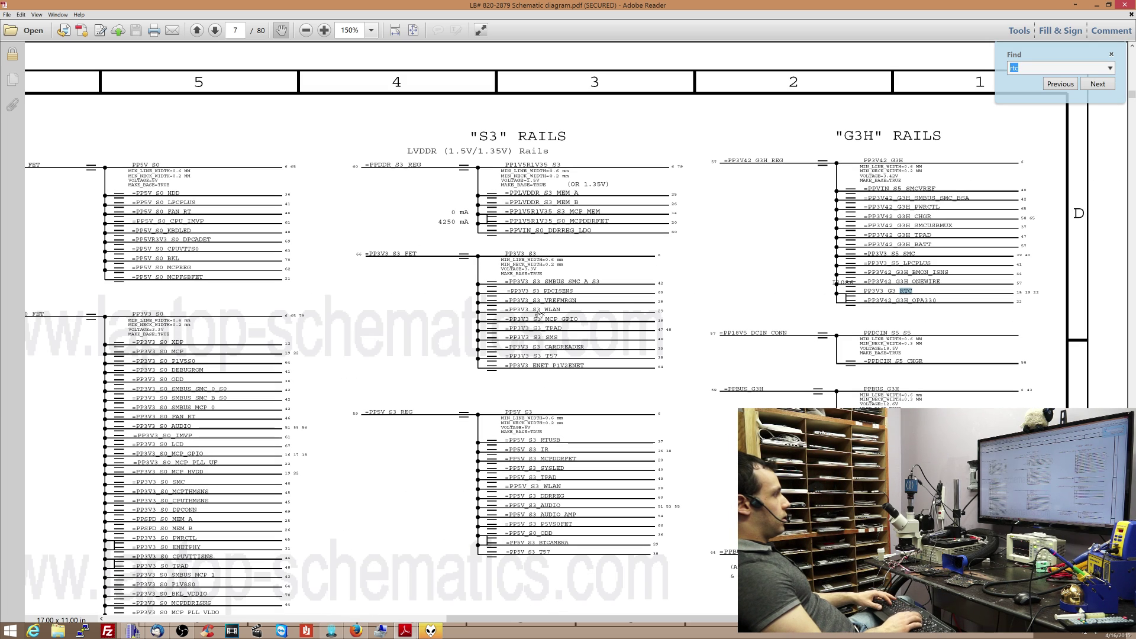
pyautogui.press('Return')
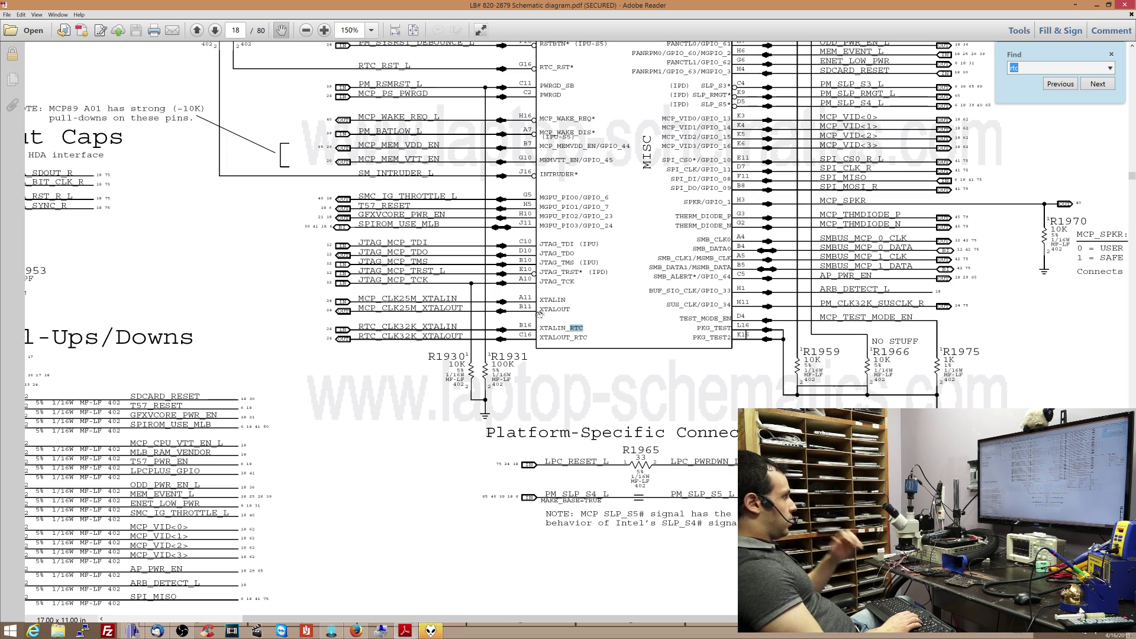
pyautogui.write('r')
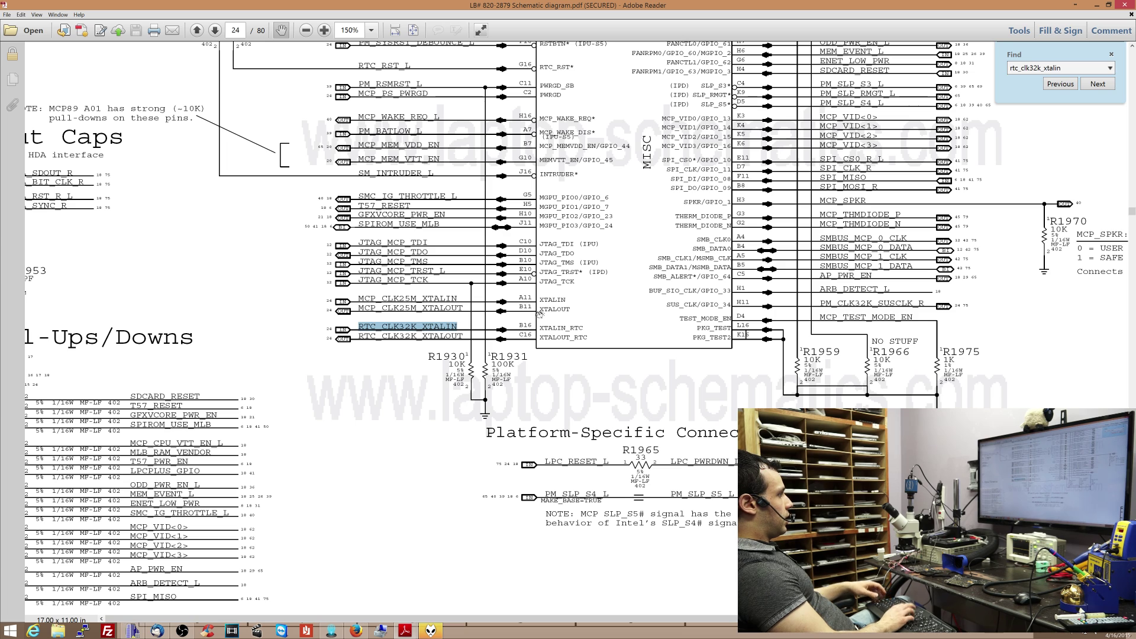
pyautogui.press('Return')
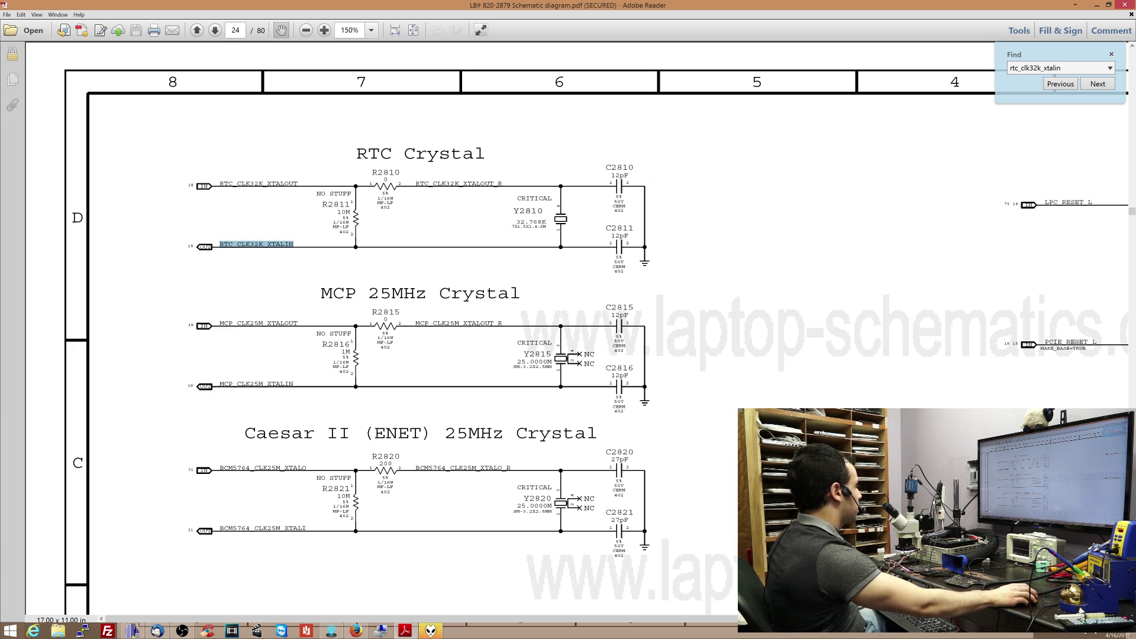
# Look up component y2810 in Test Link and pan the board to where it sits.
pyautogui.click(133, 631)
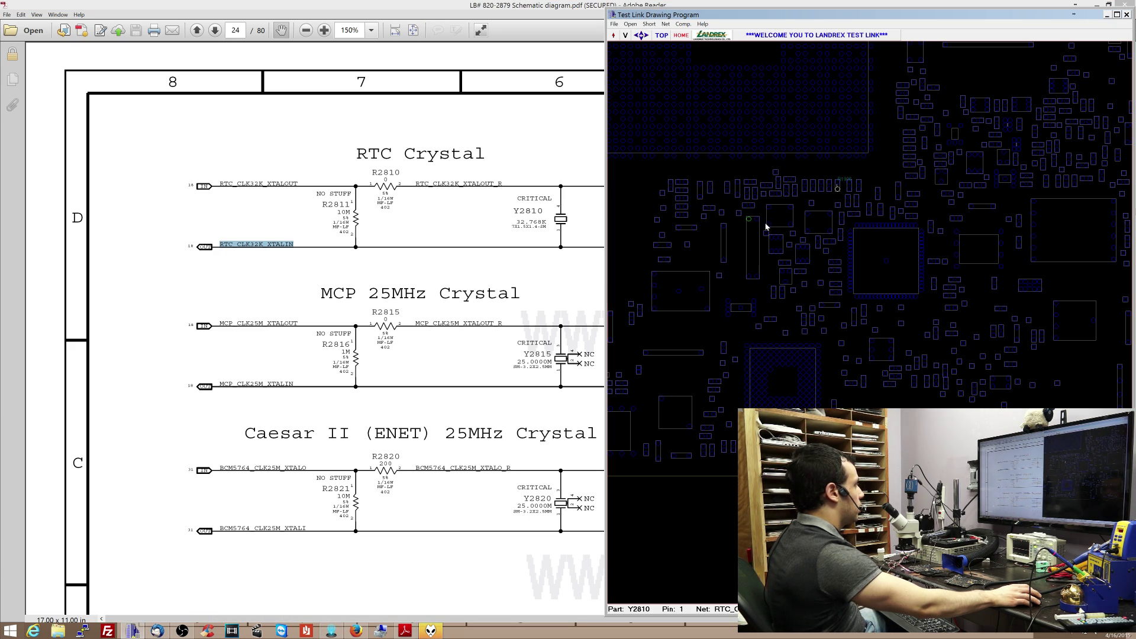
pyautogui.press('c')
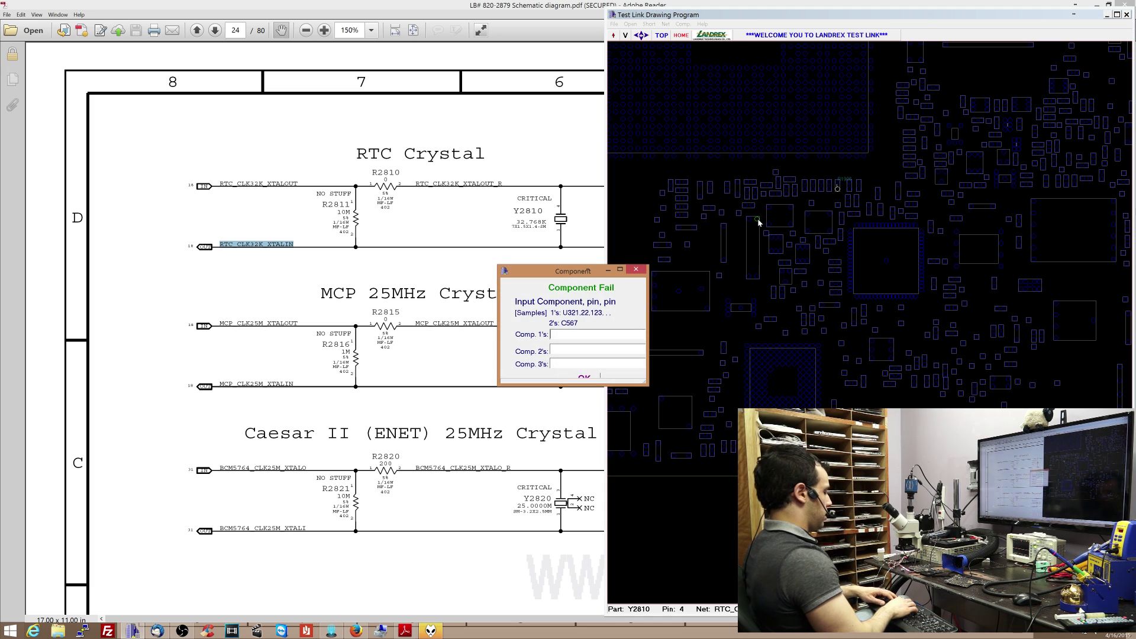
pyautogui.write('y2810')
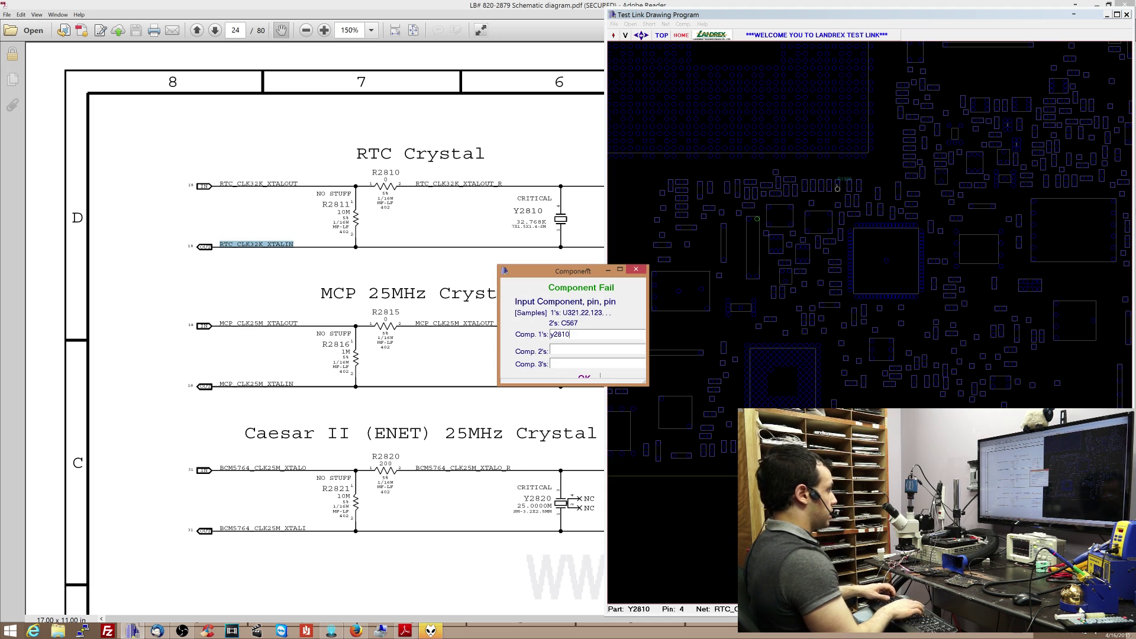
pyautogui.press('Return')
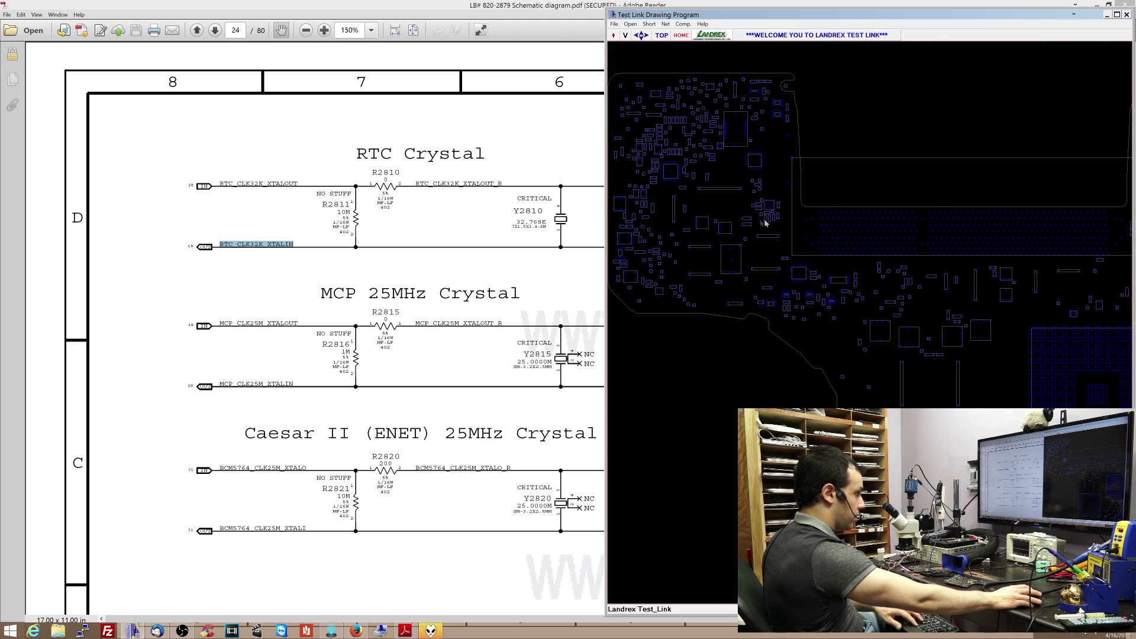
pyautogui.moveTo(757, 218); pyautogui.dragTo(882, 306)
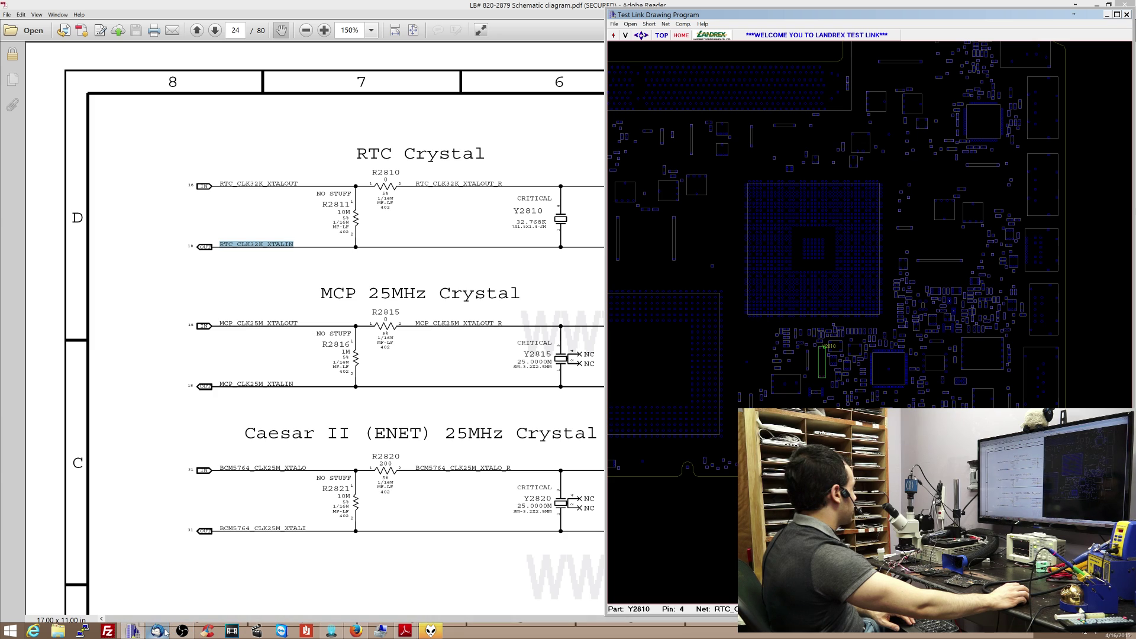
pyautogui.click(179, 631)
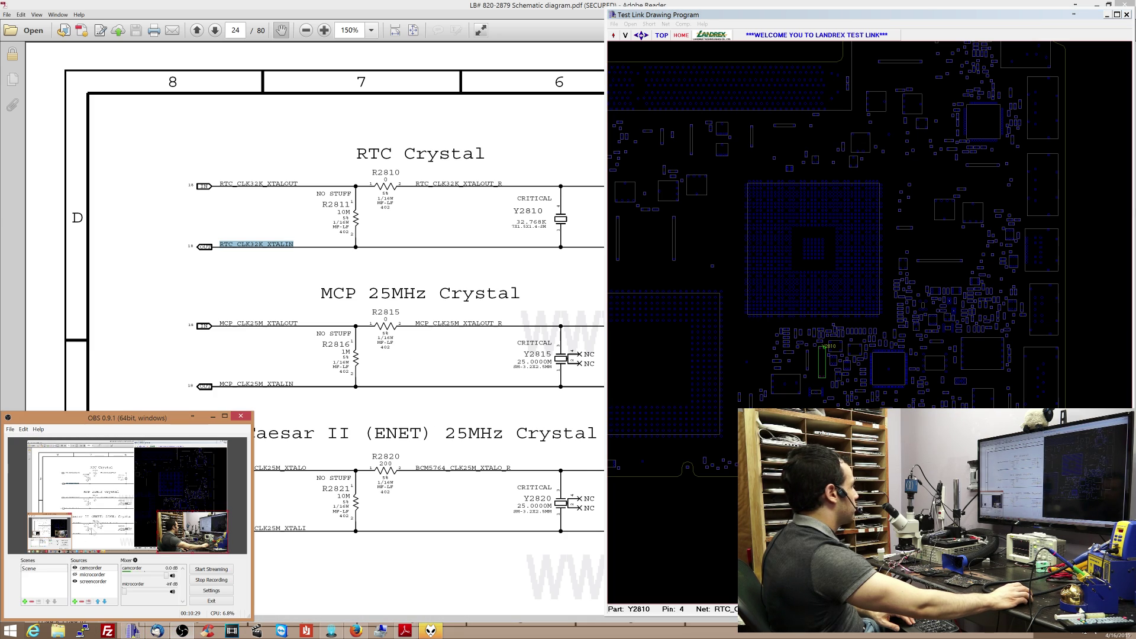